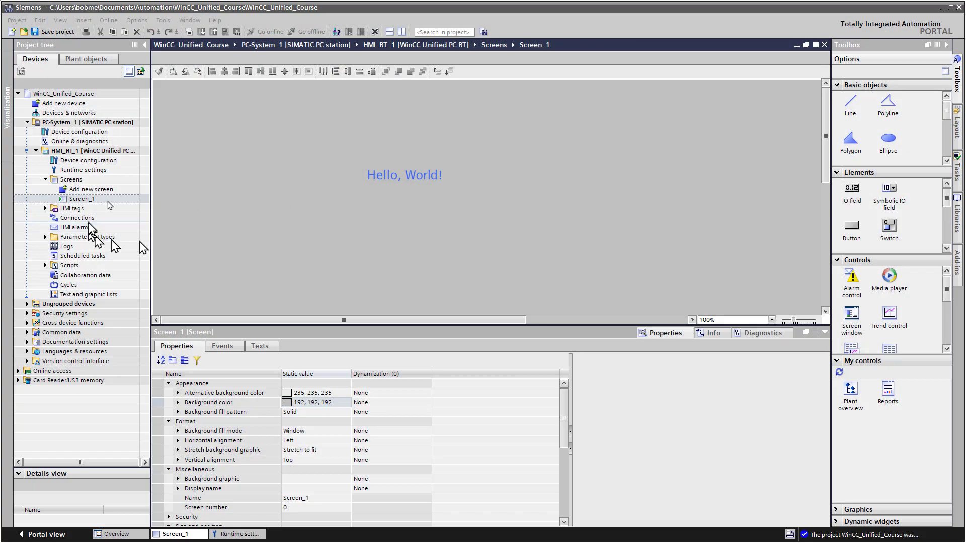
Add a new screen to the HMI device and rename Screen_2 to Main
{"action": "double_click", "coordinate": [88, 190]}
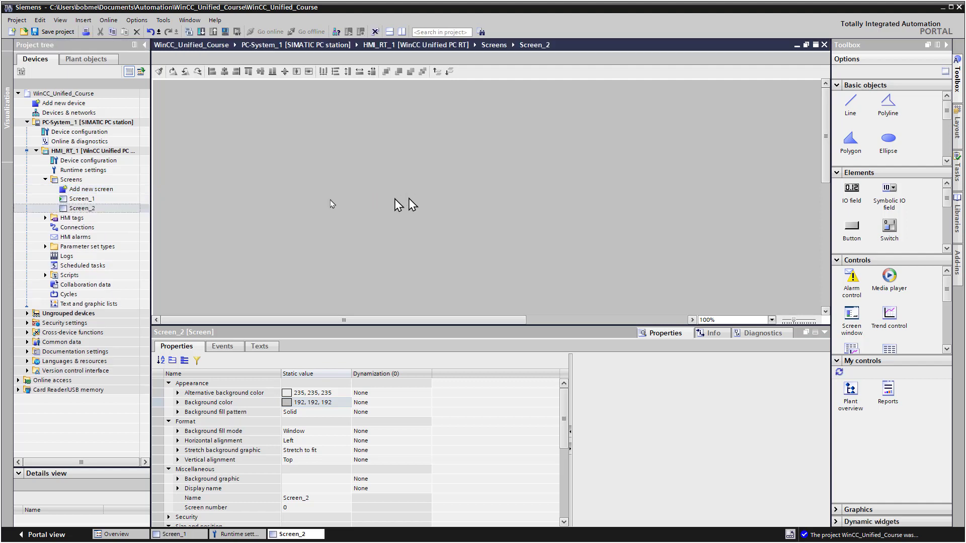
{"action": "right_click", "coordinate": [77, 215]}
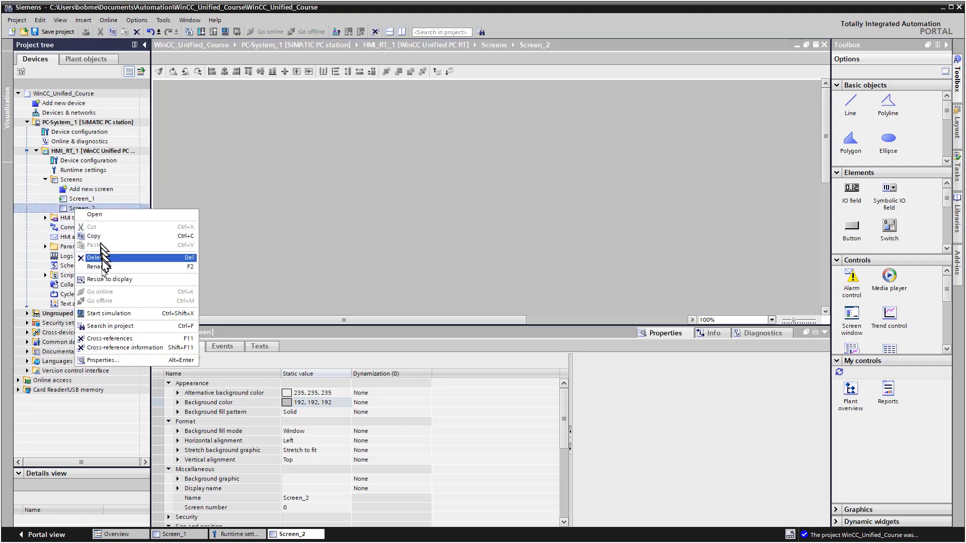
{"action": "left_click", "coordinate": [102, 271]}
{"action": "type", "text": "Main"}
{"action": "key", "text": "Return"}
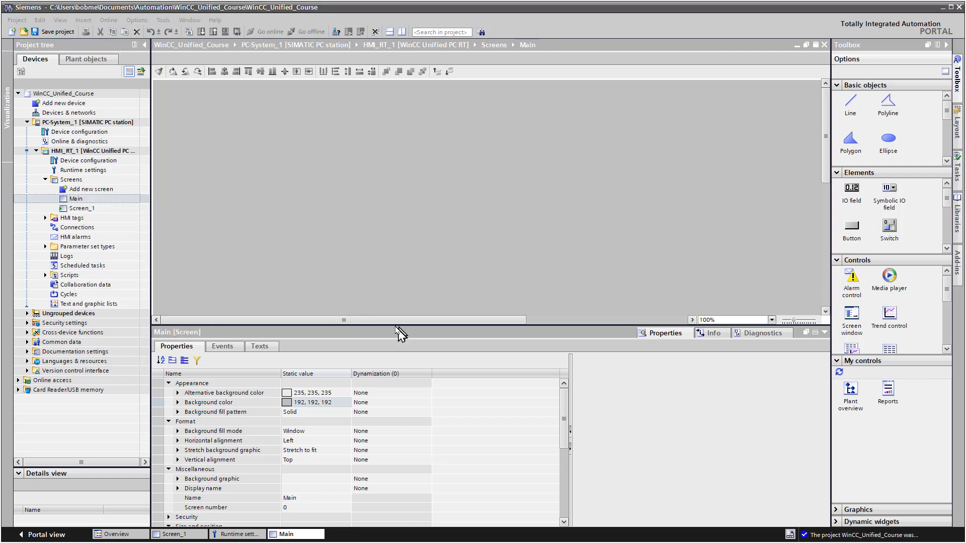
Enlarge the editor by shrinking the properties, toolbox and project tree panes, then zoom Main to 50%
{"action": "left_click_drag", "start_coordinate": [398, 332], "coordinate": [387, 458]}
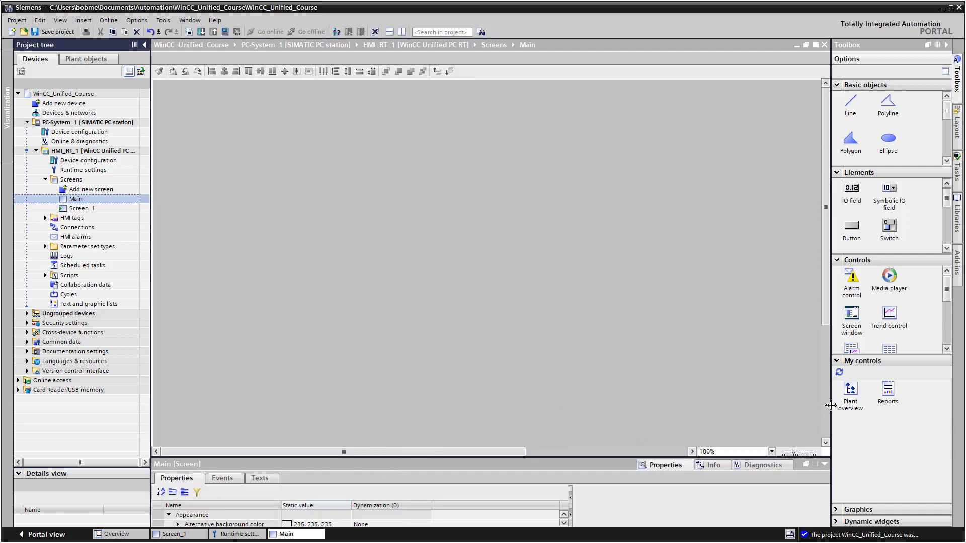
{"action": "left_click_drag", "start_coordinate": [830, 407], "coordinate": [841, 405]}
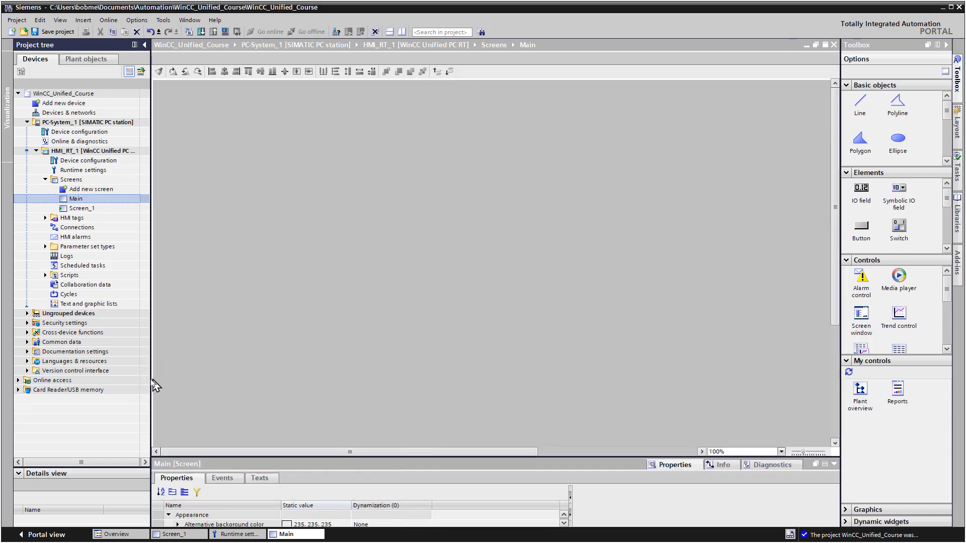
{"action": "left_click_drag", "start_coordinate": [153, 386], "coordinate": [122, 382]}
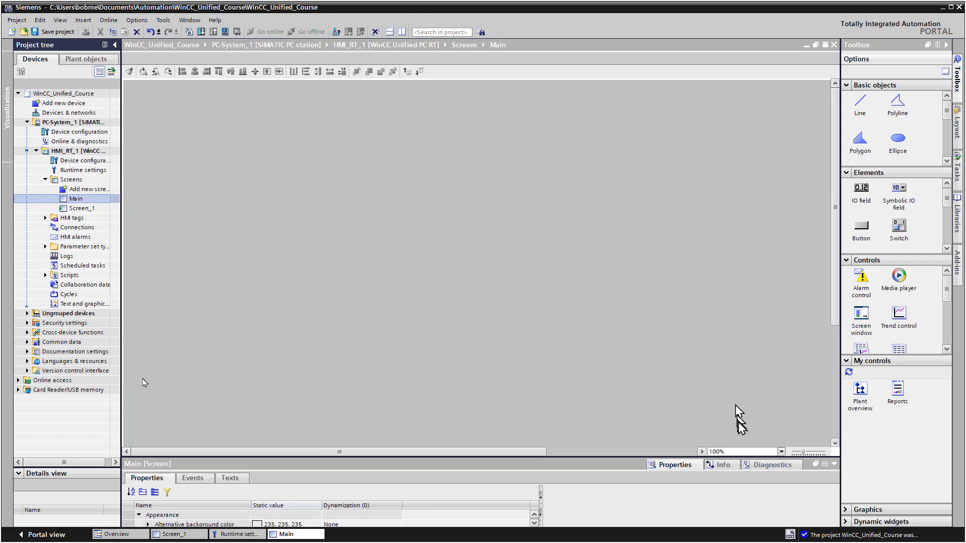
{"action": "left_click", "coordinate": [801, 454]}
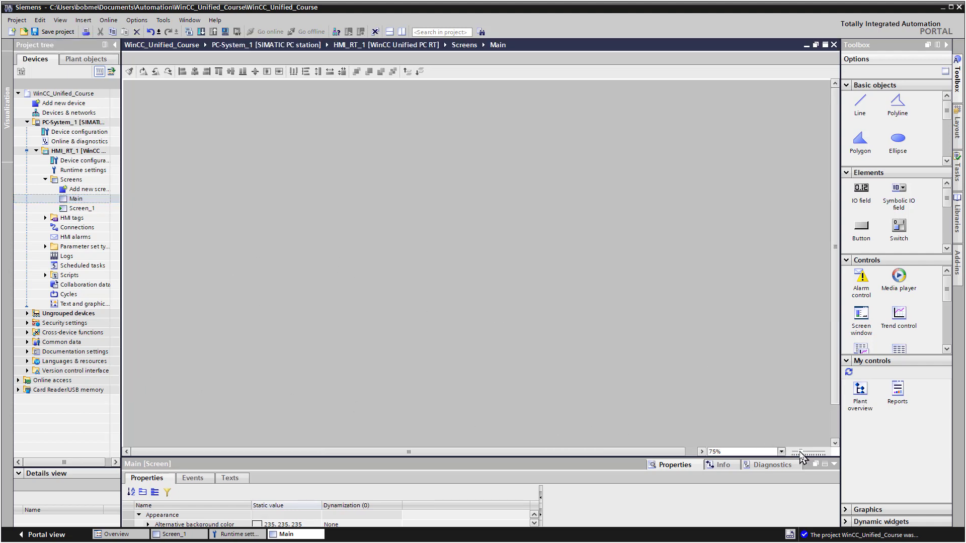
{"action": "left_click", "coordinate": [800, 454]}
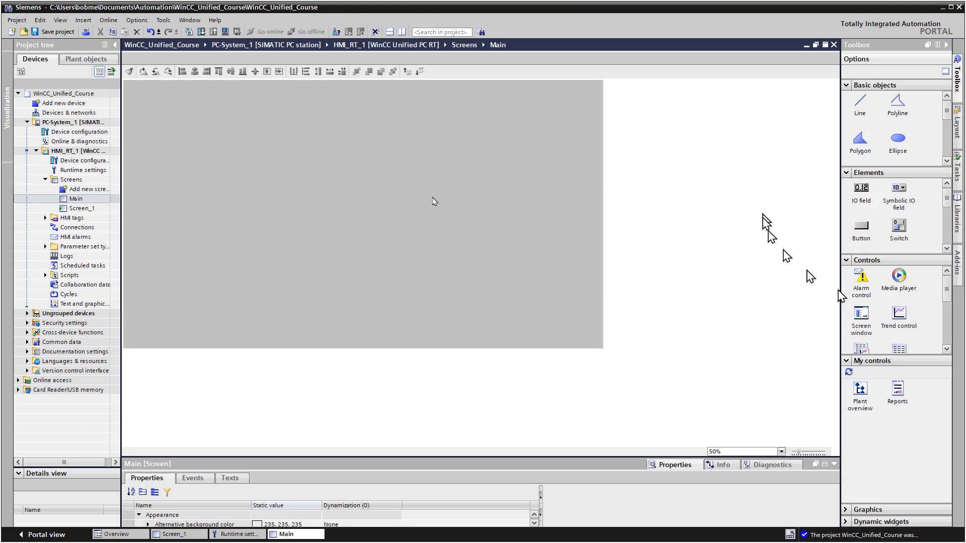
Place Screen window_1 on Main and stretch its corner and edges to cover most of the canvas
{"action": "left_click_drag", "start_coordinate": [861, 316], "coordinate": [419, 214]}
{"action": "left_click_drag", "start_coordinate": [291, 145], "coordinate": [217, 108]}
{"action": "left_click_drag", "start_coordinate": [366, 179], "coordinate": [588, 338]}
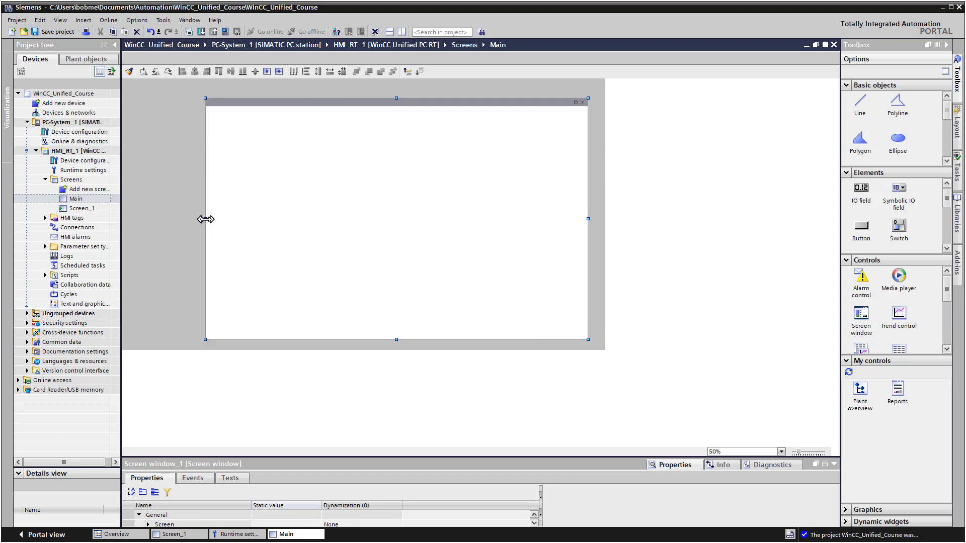
{"action": "left_click_drag", "start_coordinate": [205, 218], "coordinate": [163, 219]}
{"action": "left_click_drag", "start_coordinate": [375, 98], "coordinate": [371, 89]}
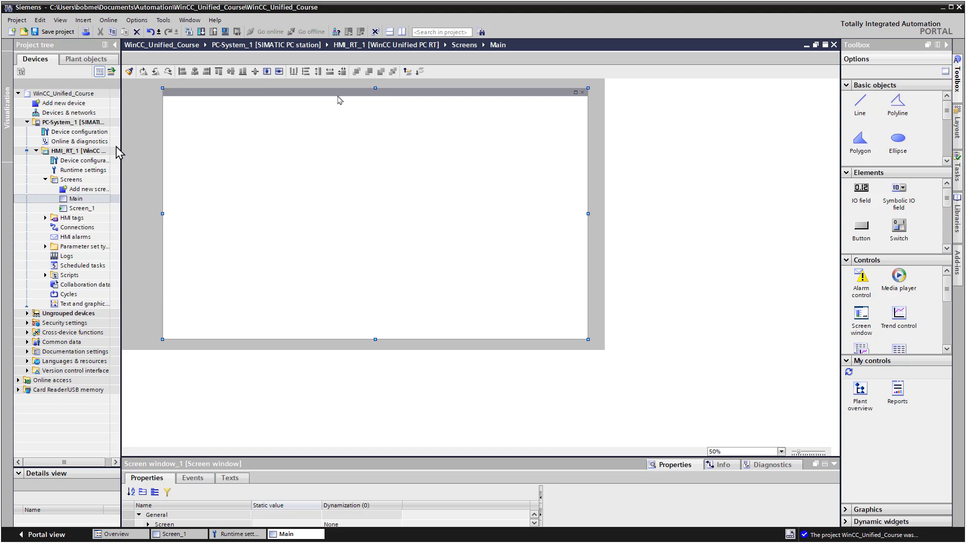
{"action": "left_click", "coordinate": [134, 138]}
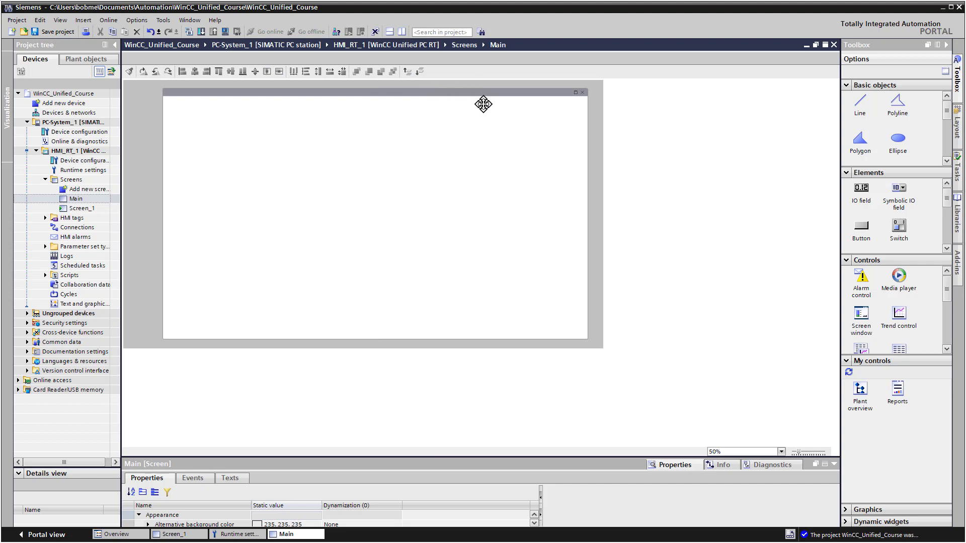
Select the screen window and leave its Fit to size property at None
{"action": "left_click", "coordinate": [483, 104]}
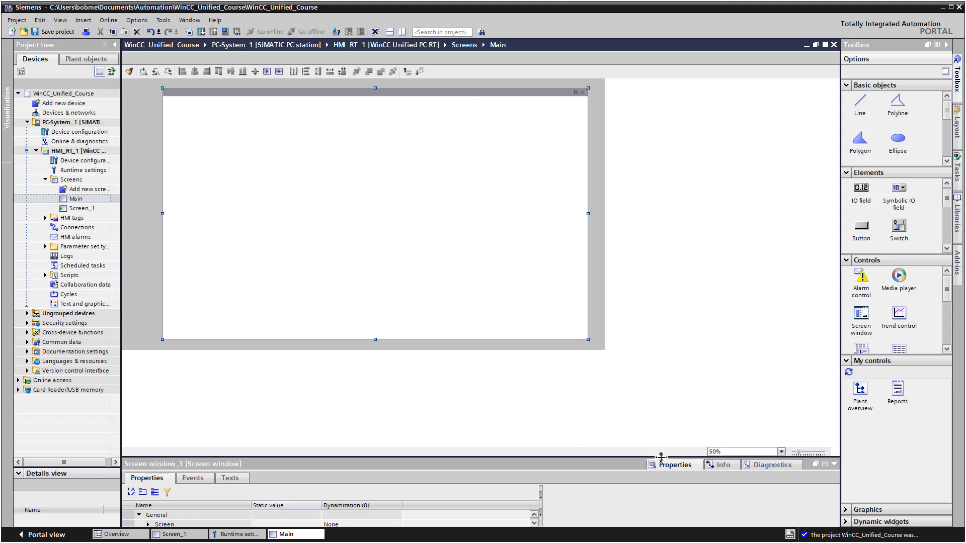
{"action": "left_click_drag", "start_coordinate": [661, 457], "coordinate": [642, 368]}
{"action": "left_click", "coordinate": [169, 492]}
{"action": "left_click", "coordinate": [317, 493]}
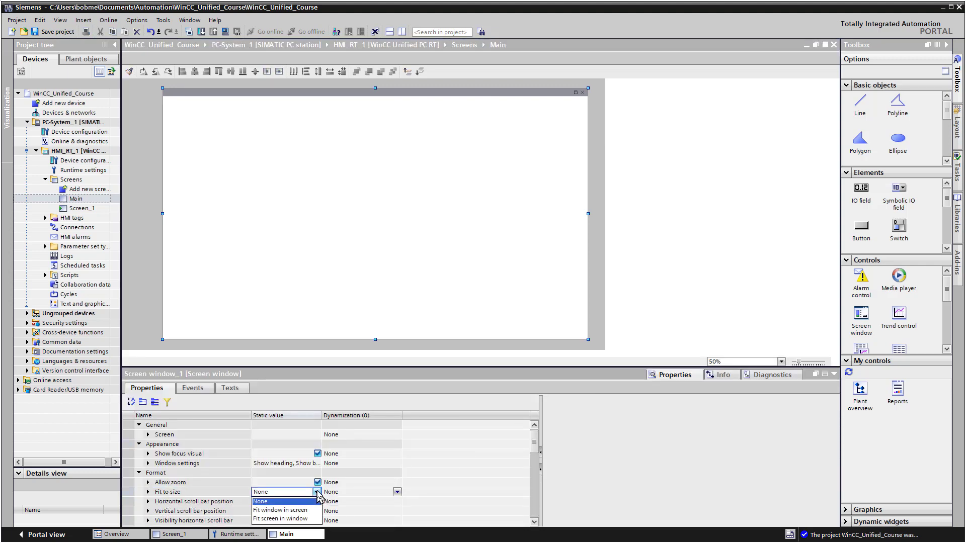
{"action": "left_click", "coordinate": [291, 523]}
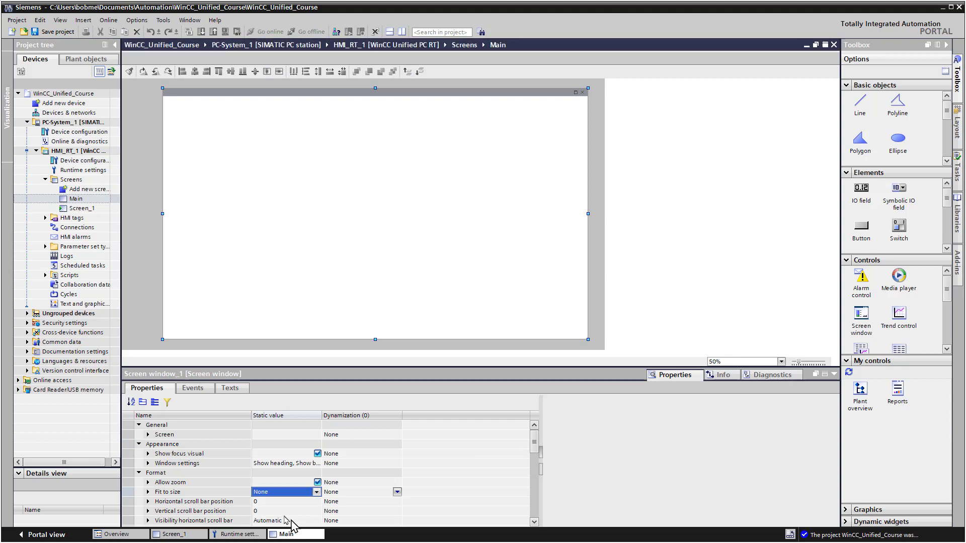
Change the screen window's Name to scrnwMainDisplayWindow
{"action": "scroll", "coordinate": [192, 490], "scroll_direction": "down", "scroll_amount": 3}
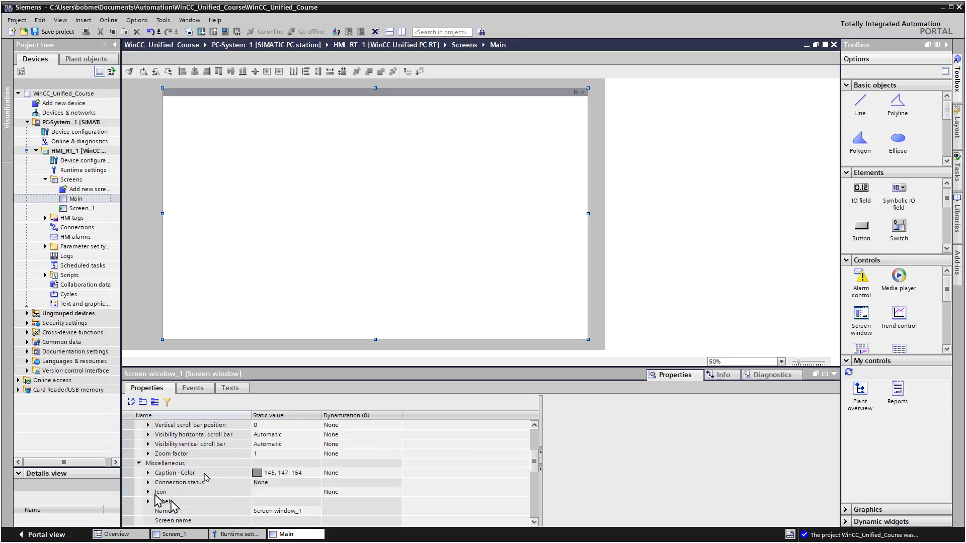
{"action": "scroll", "coordinate": [234, 500], "scroll_direction": "down", "scroll_amount": 1}
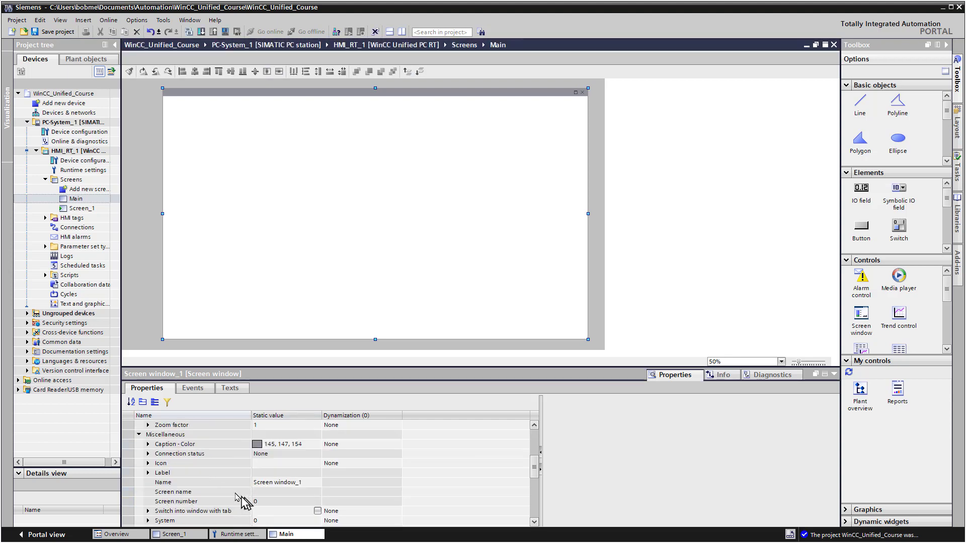
{"action": "left_click", "coordinate": [275, 484]}
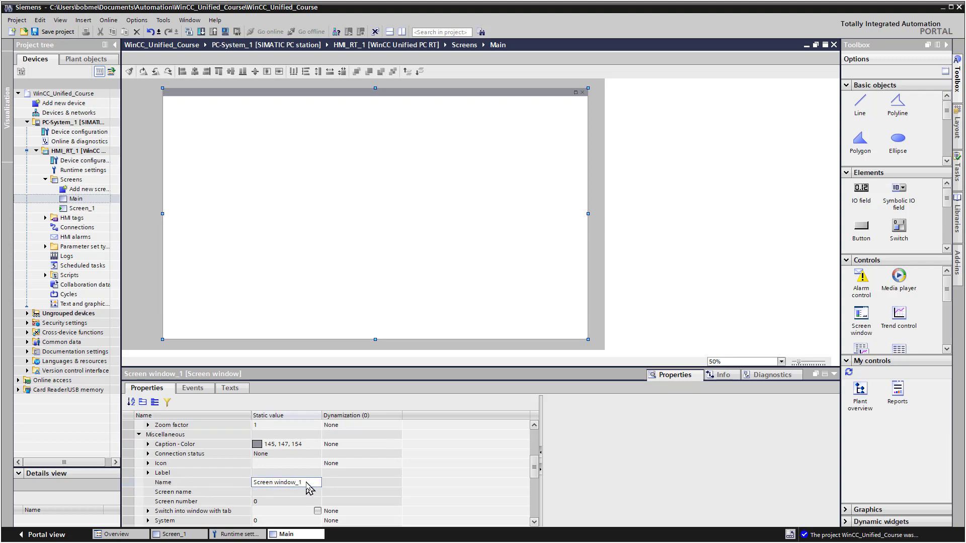
{"action": "double_click", "coordinate": [307, 483]}
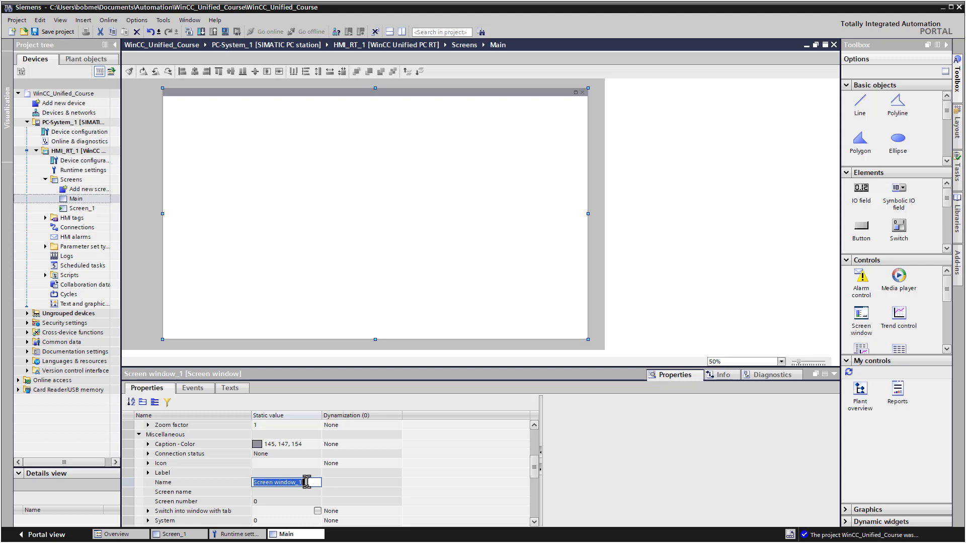
{"action": "type", "text": "scrnwMainDisplay"}
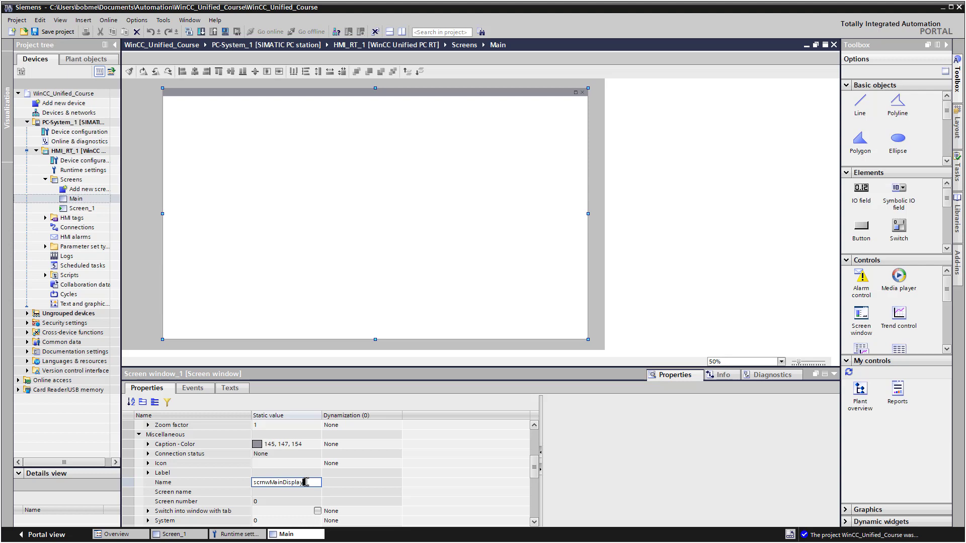
{"action": "type", "text": "dow"}
{"action": "left_click", "coordinate": [300, 464]}
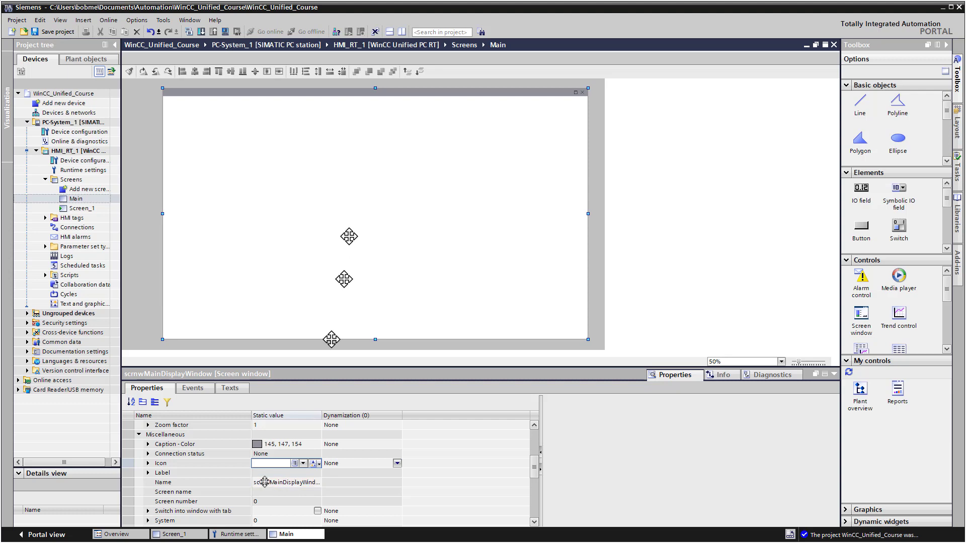
Set the screen window's Window settings to None, removing heading, border and window options
{"action": "left_click_drag", "start_coordinate": [345, 367], "coordinate": [345, 346]}
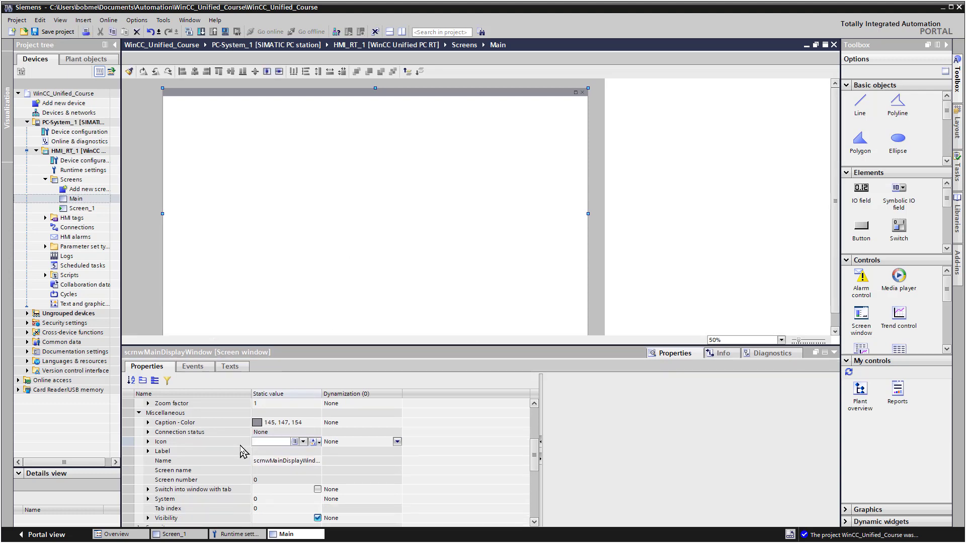
{"action": "left_click", "coordinate": [140, 413]}
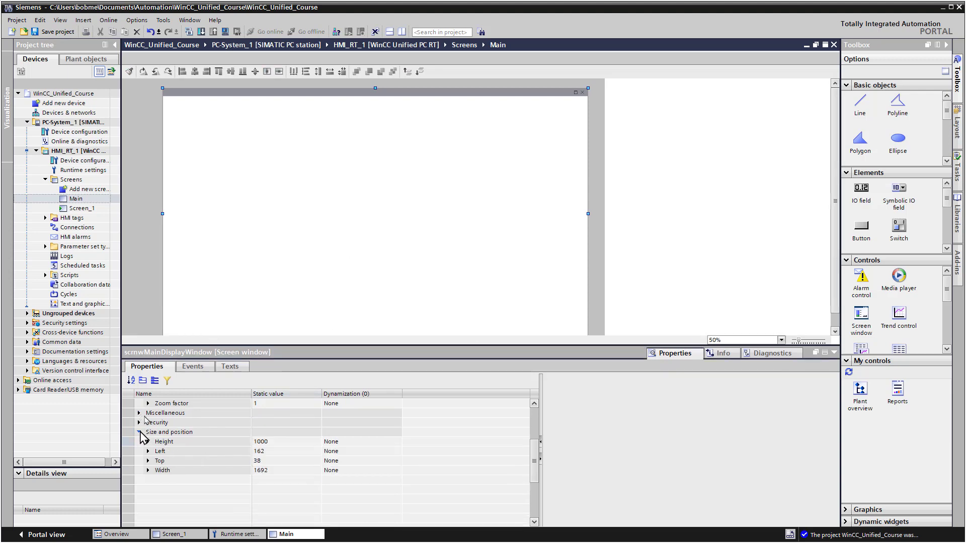
{"action": "scroll", "coordinate": [146, 433], "scroll_direction": "up", "scroll_amount": 4}
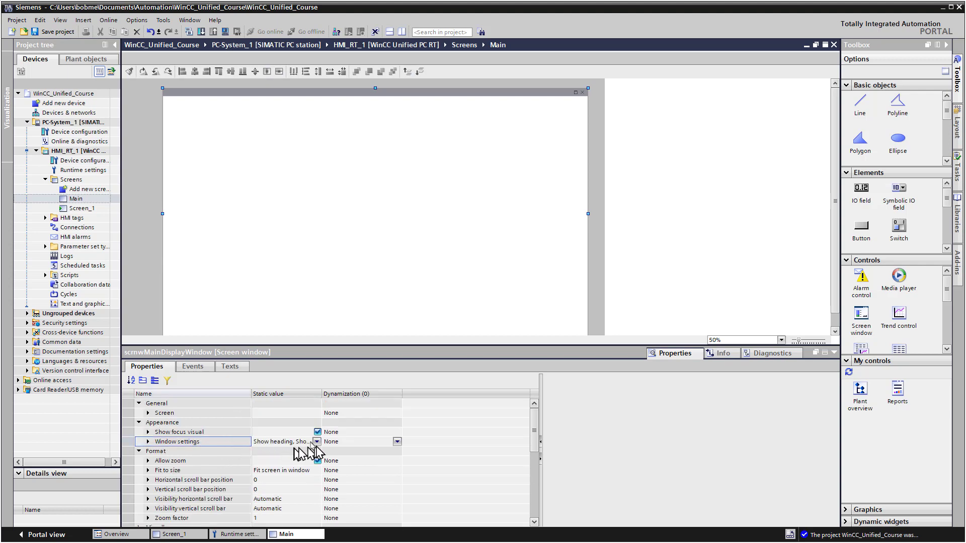
{"action": "left_click", "coordinate": [318, 446]}
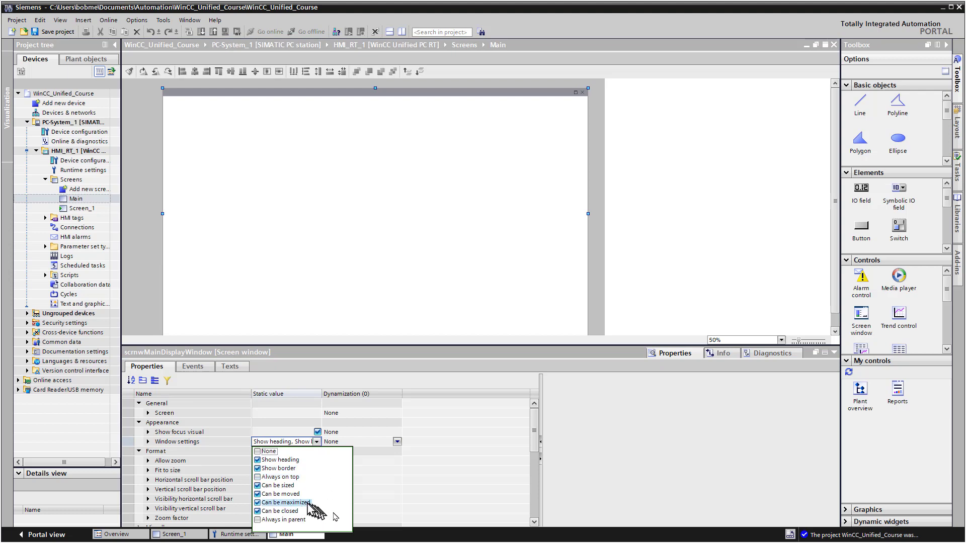
{"action": "left_click", "coordinate": [259, 452]}
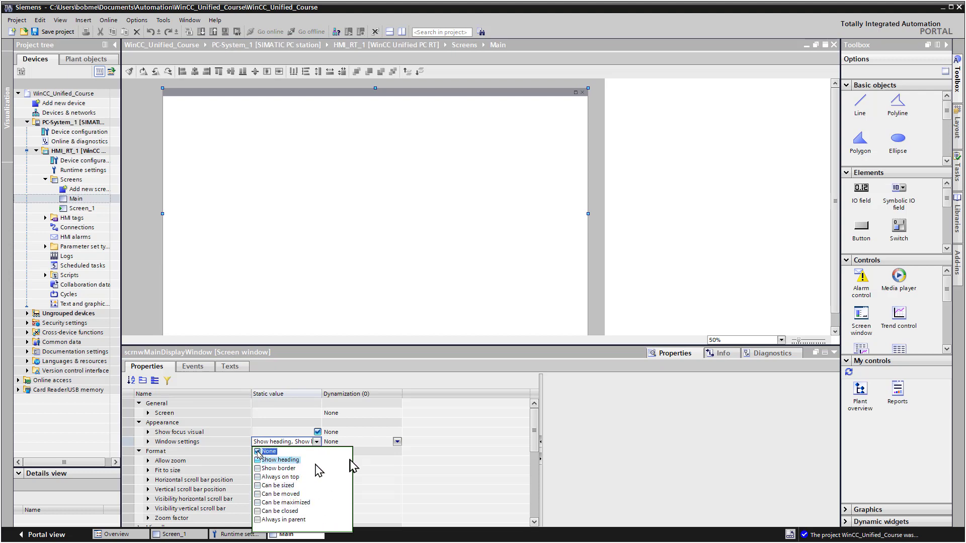
{"action": "left_click", "coordinate": [360, 445]}
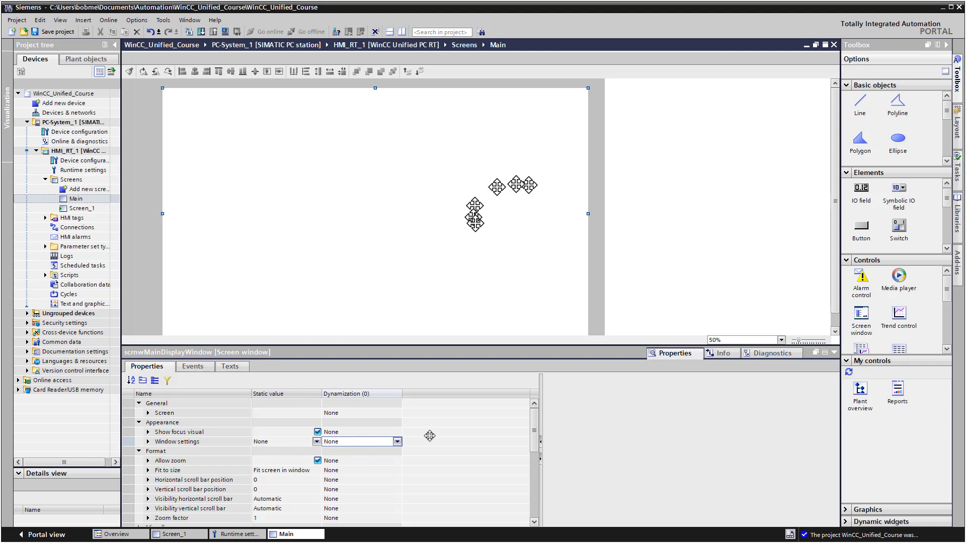
{"action": "left_click_drag", "start_coordinate": [534, 432], "coordinate": [535, 482]}
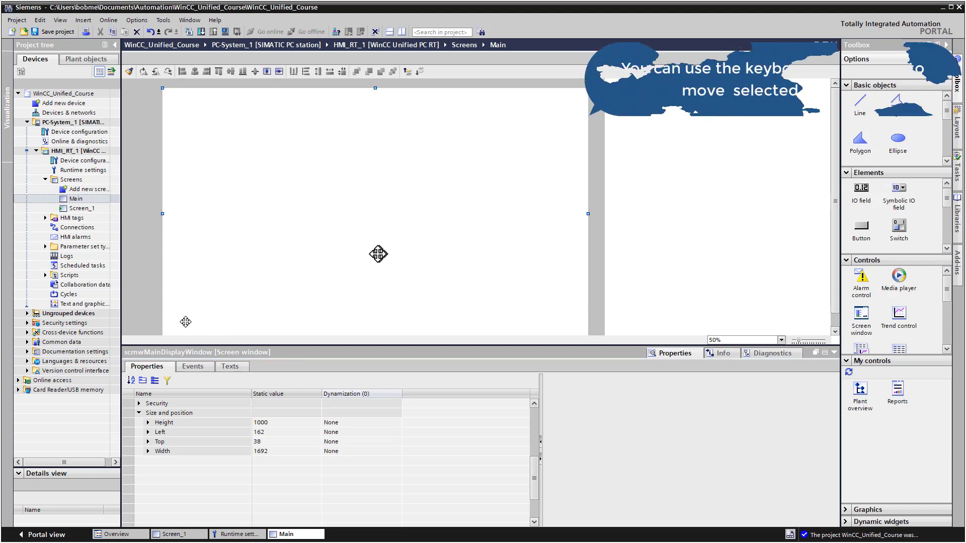
{"action": "key", "text": "Right"}
{"action": "key", "text": "Right"}
{"action": "key", "text": "Right"}
{"action": "key", "text": "Right"}
{"action": "key", "text": "Right"}
{"action": "key", "text": "Right"}
{"action": "key", "text": "Right"}
{"action": "key", "text": "Right"}
{"action": "key", "text": "Right"}
{"action": "key", "text": "Right"}
{"action": "key", "text": "Right"}
{"action": "key", "text": "Right"}
{"action": "key", "text": "Right"}
{"action": "key", "text": "Right"}
{"action": "key", "text": "Right"}
{"action": "key", "text": "Right"}
{"action": "key", "text": "Right"}
{"action": "key", "text": "Right"}
{"action": "key", "text": "Right"}
{"action": "key", "text": "Right"}
{"action": "key", "text": "Right"}
{"action": "key", "text": "Right"}
{"action": "key", "text": "Right"}
{"action": "key", "text": "Right"}
{"action": "key", "text": "Right"}
{"action": "key", "text": "Right"}
{"action": "key", "text": "Right"}
{"action": "key", "text": "Right"}
{"action": "key", "text": "Right"}
{"action": "key", "text": "Right"}
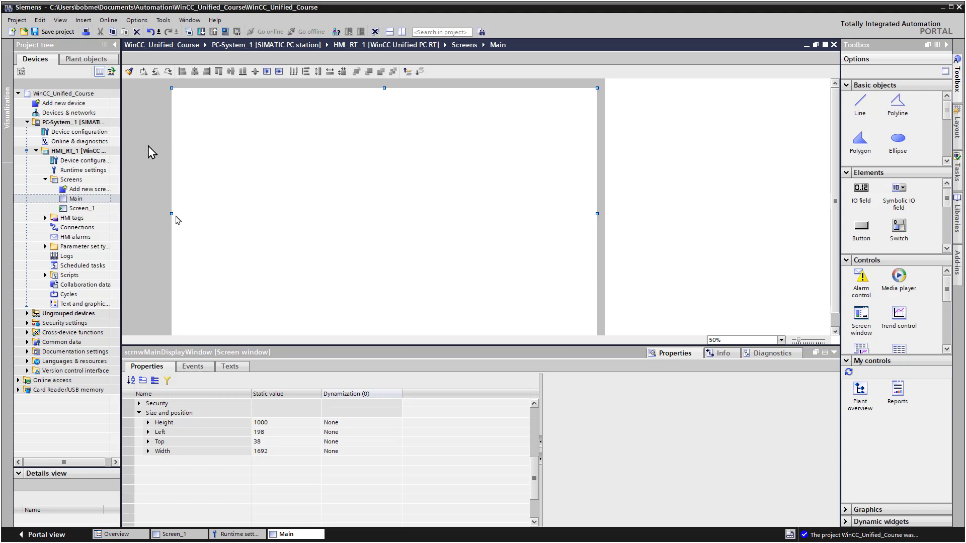
{"action": "left_click_drag", "start_coordinate": [172, 213], "coordinate": [164, 213]}
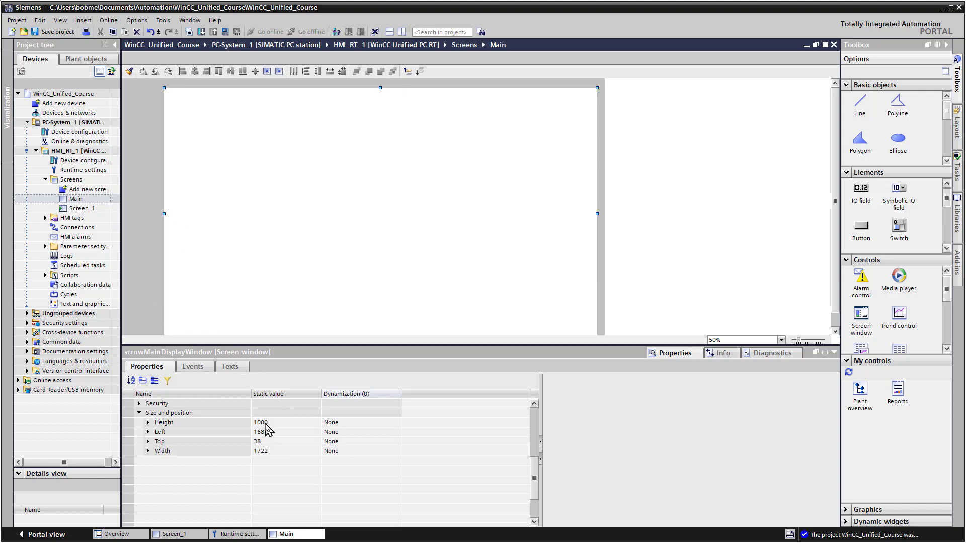
{"action": "left_click", "coordinate": [261, 451]}
{"action": "type", "text": "17"}
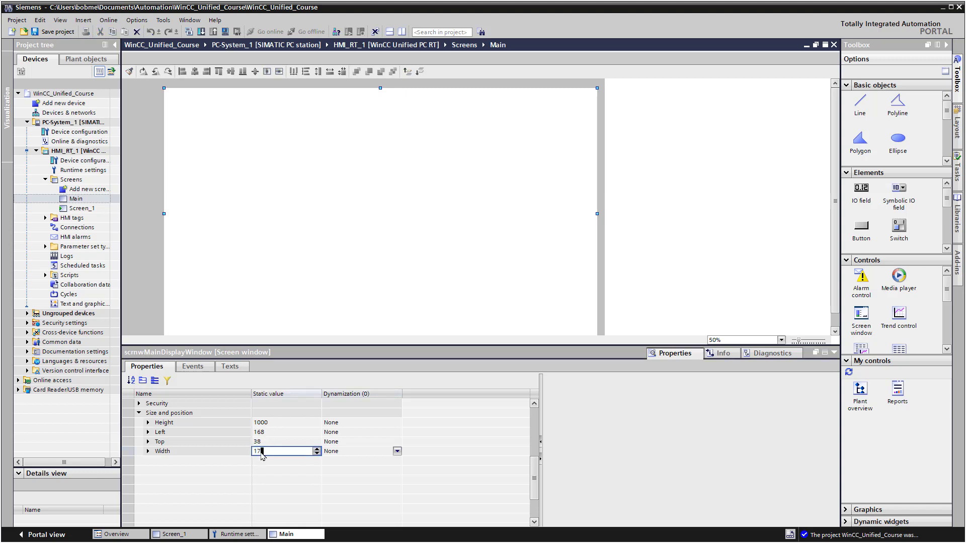
{"action": "type", "text": "00"}
{"action": "key", "text": "Return"}
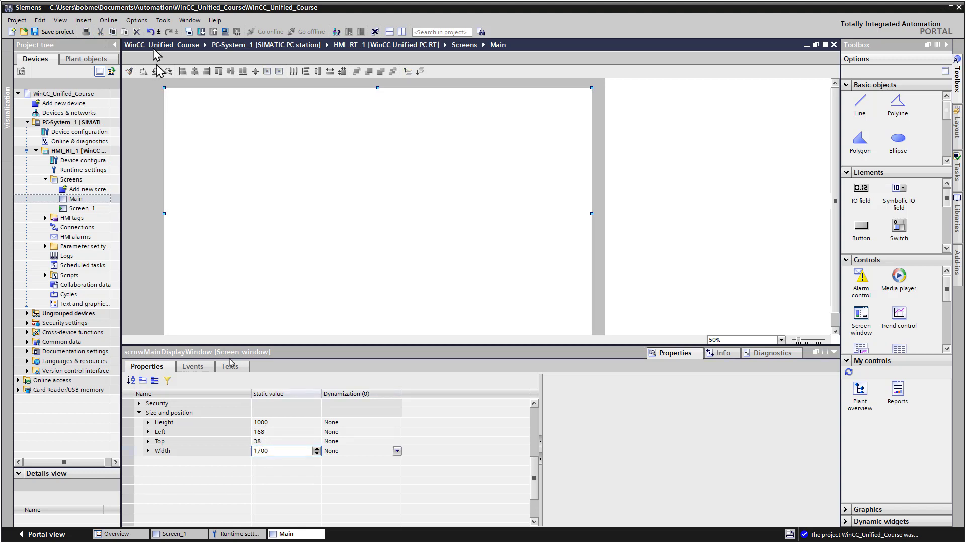
{"action": "left_click", "coordinate": [146, 103]}
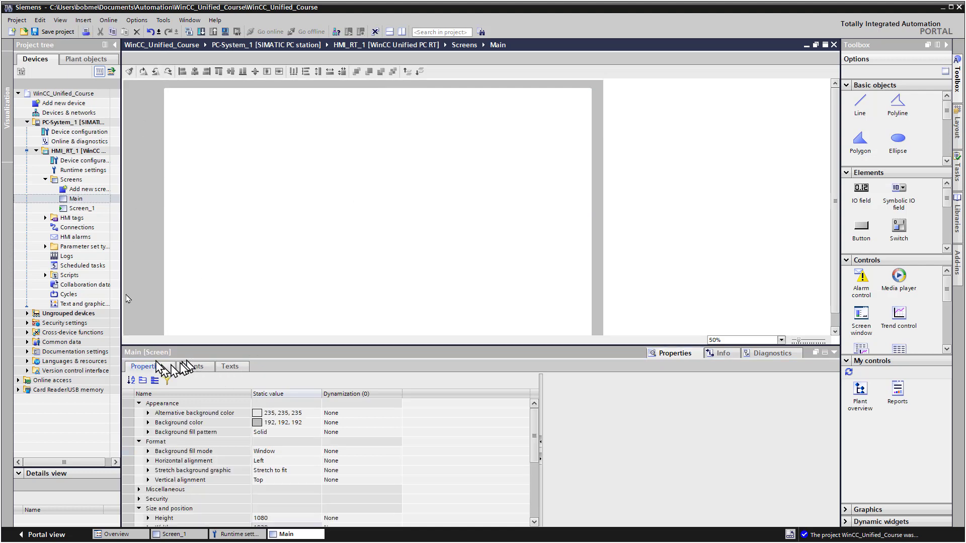
Draw a button at Main's top-left, zoom to 100% and set its text to Welcome
{"action": "left_click_drag", "start_coordinate": [120, 348], "coordinate": [154, 382]}
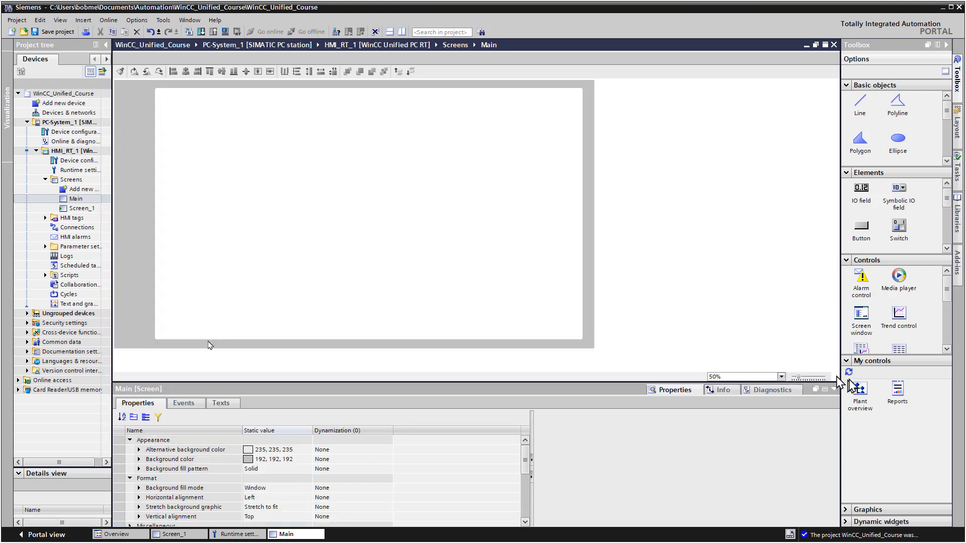
{"action": "left_click", "coordinate": [861, 229]}
{"action": "mouse_move", "coordinate": [117, 88]}
{"action": "left_mouse_down"}
{"action": "mouse_move", "coordinate": [183, 114]}
{"action": "mouse_move", "coordinate": [149, 94]}
{"action": "left_mouse_up"}
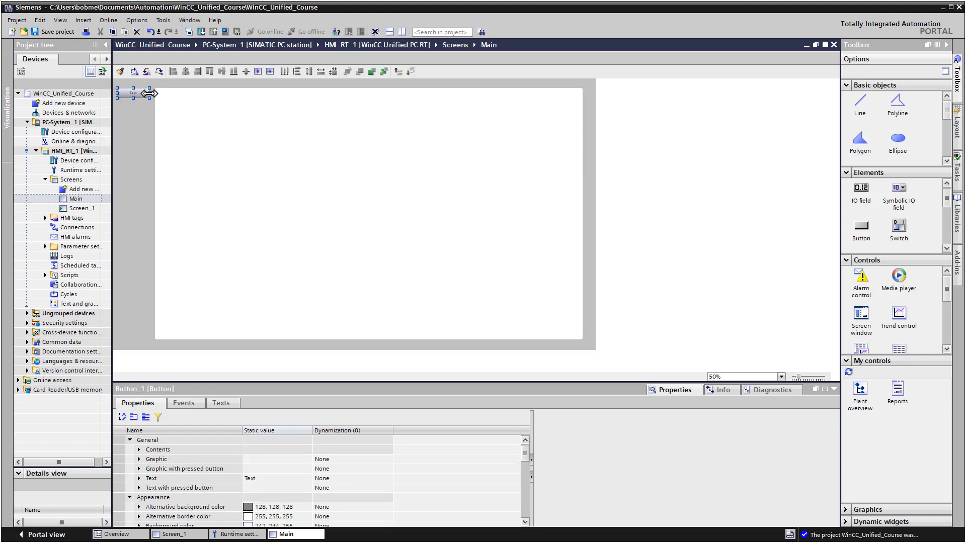
{"action": "left_click", "coordinate": [782, 376]}
{"action": "scroll", "coordinate": [755, 400], "scroll_direction": "up", "scroll_amount": 1}
{"action": "left_click", "coordinate": [735, 400]}
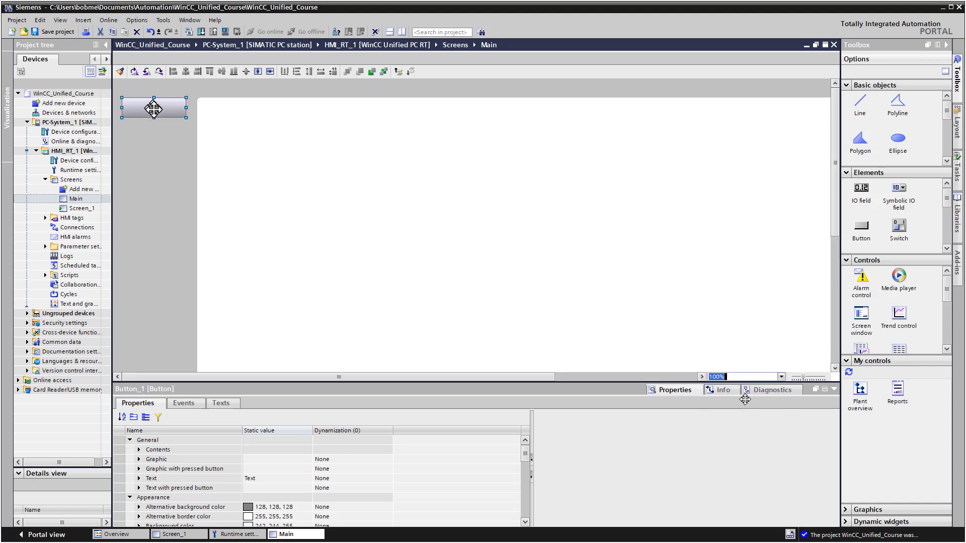
{"action": "left_click", "coordinate": [246, 479]}
{"action": "type", "text": "Welcome"}
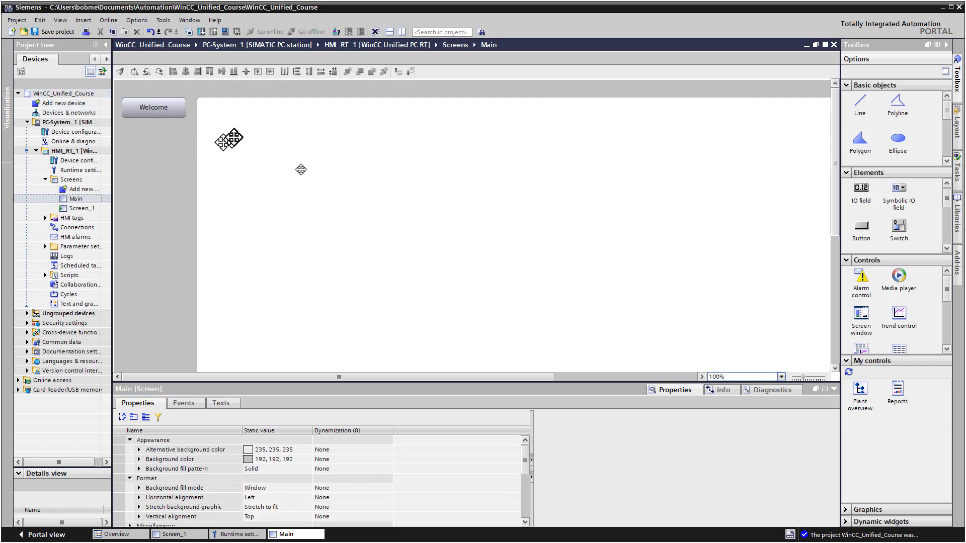
Select scrnwMainDisplayWindow to view its size and position, Height 1000 and Top 38
{"action": "left_click", "coordinate": [324, 163]}
{"action": "scroll", "coordinate": [836, 217], "scroll_direction": "down", "scroll_amount": 5}
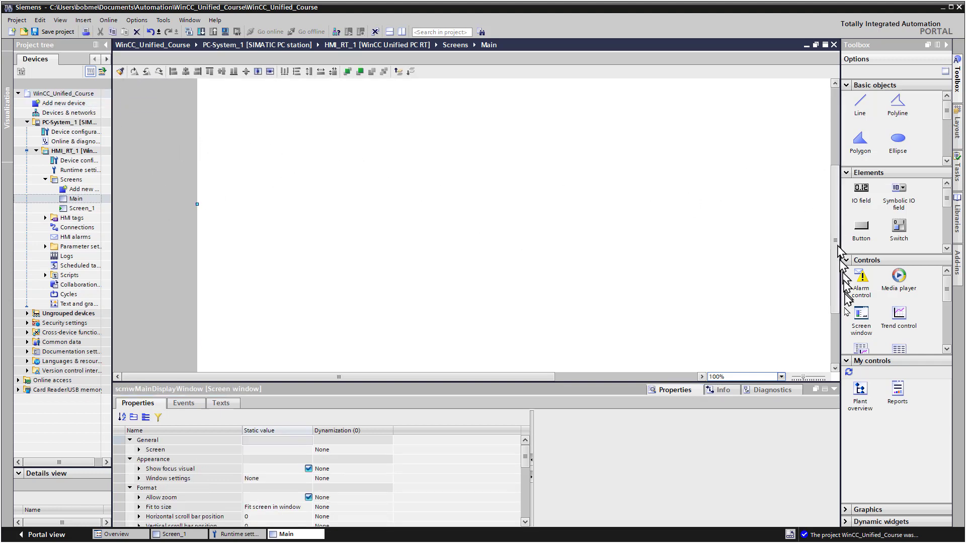
{"action": "left_click_drag", "start_coordinate": [526, 458], "coordinate": [535, 511]}
{"action": "scroll", "coordinate": [535, 510], "scroll_direction": "up", "scroll_amount": 2}
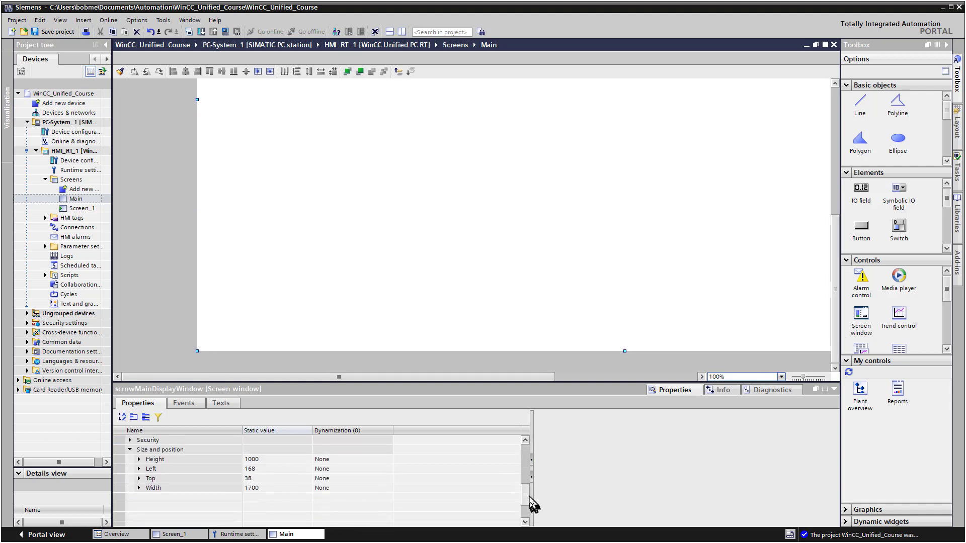
Add another new screen and rename it Welcome
{"action": "double_click", "coordinate": [75, 189]}
{"action": "right_click", "coordinate": [88, 219]}
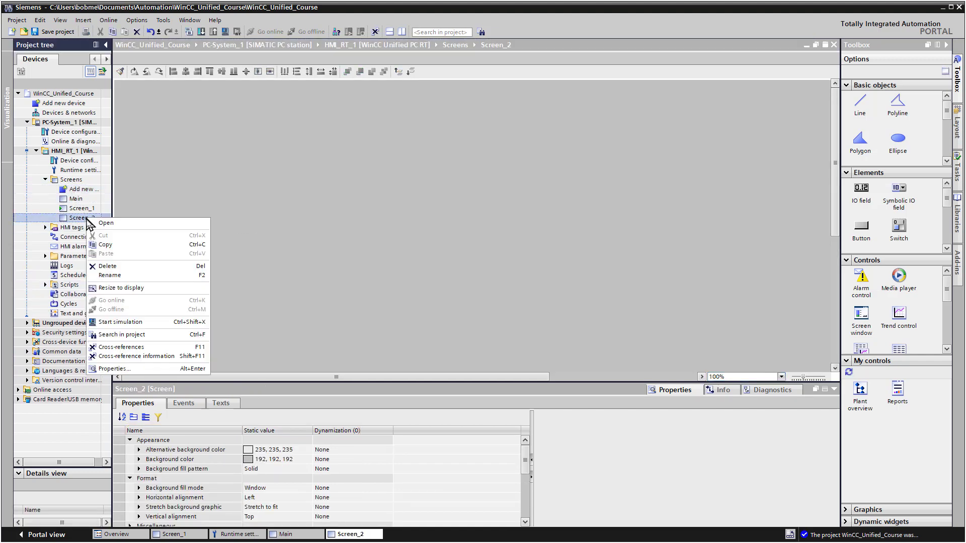
{"action": "left_click", "coordinate": [102, 275]}
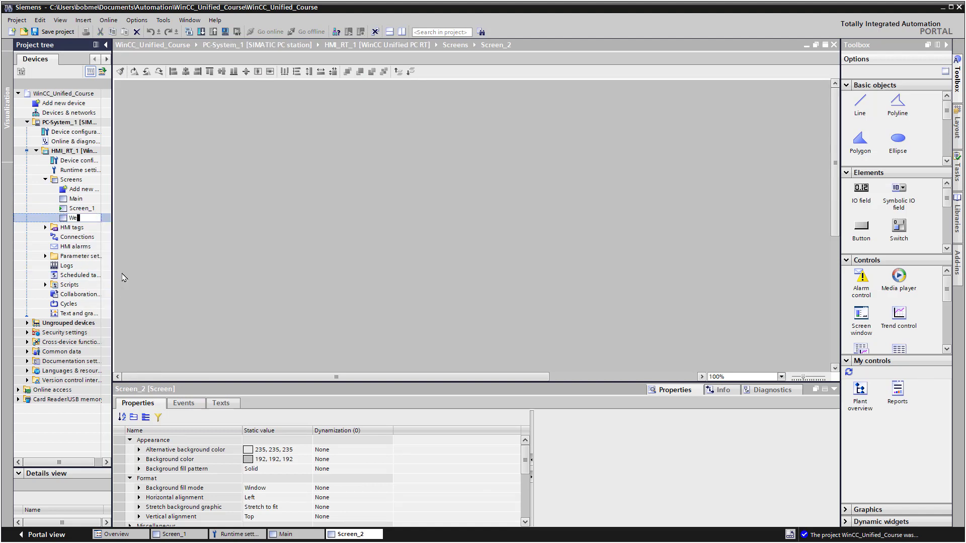
{"action": "key", "text": "Return"}
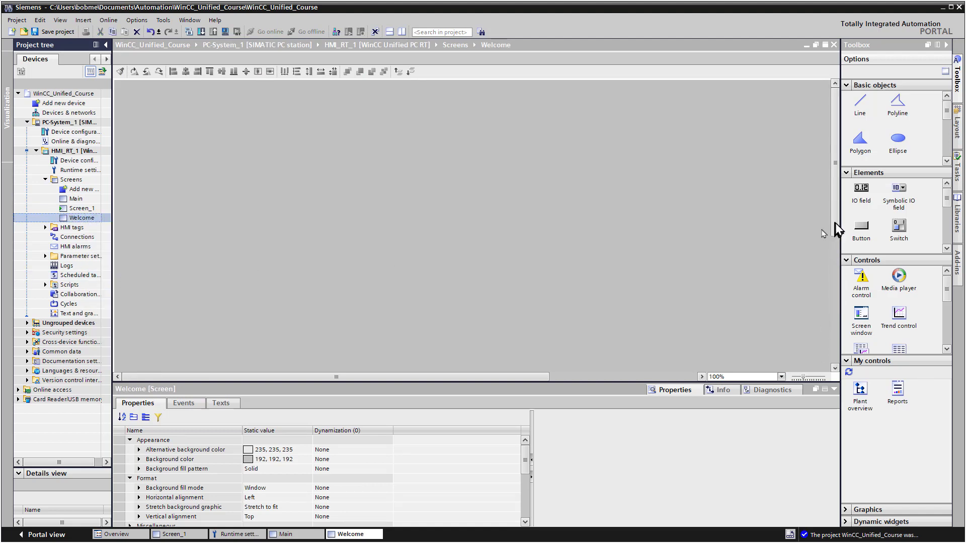
Set the Welcome screen's Height to 1000 and Width to 1700
{"action": "scroll", "coordinate": [523, 498], "scroll_direction": "down", "scroll_amount": 5}
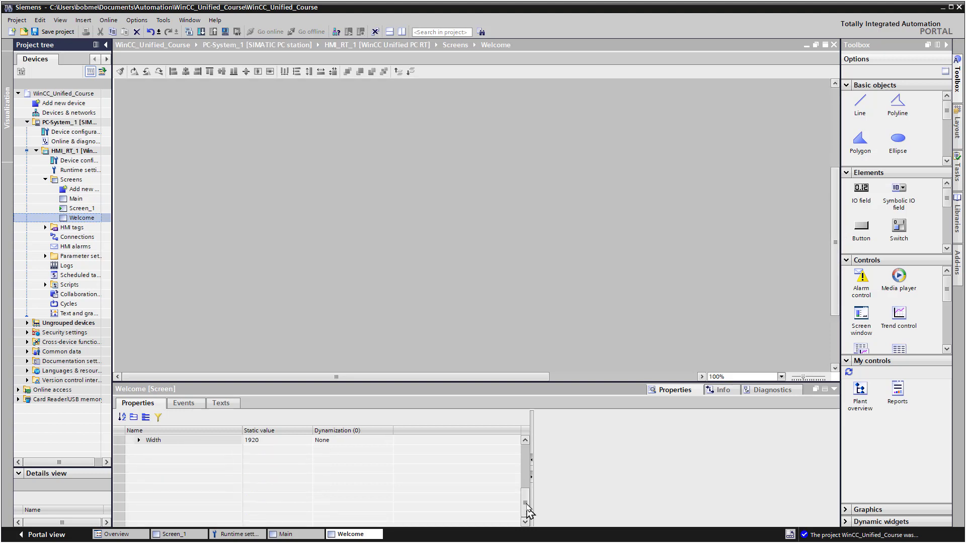
{"action": "left_click", "coordinate": [279, 460]}
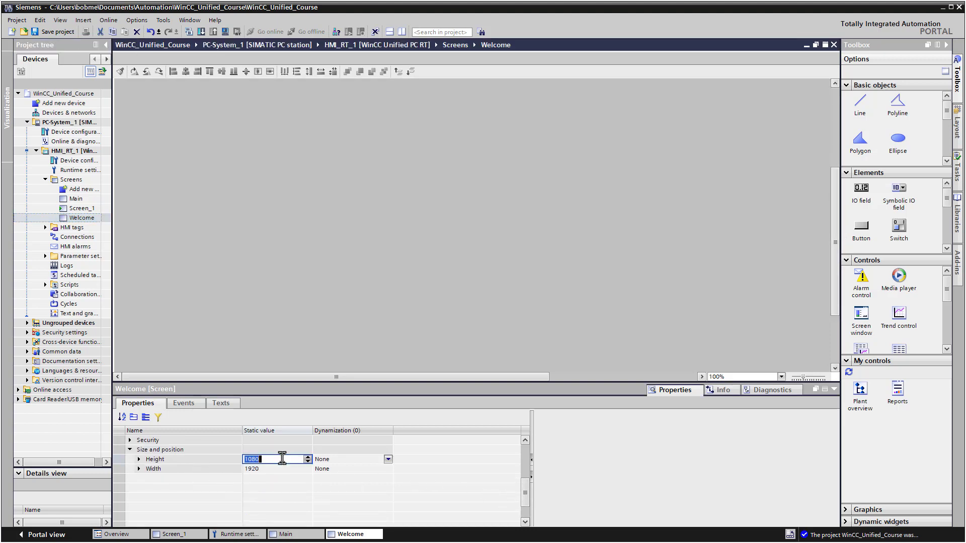
{"action": "type", "text": "1000"}
{"action": "key", "text": "Return"}
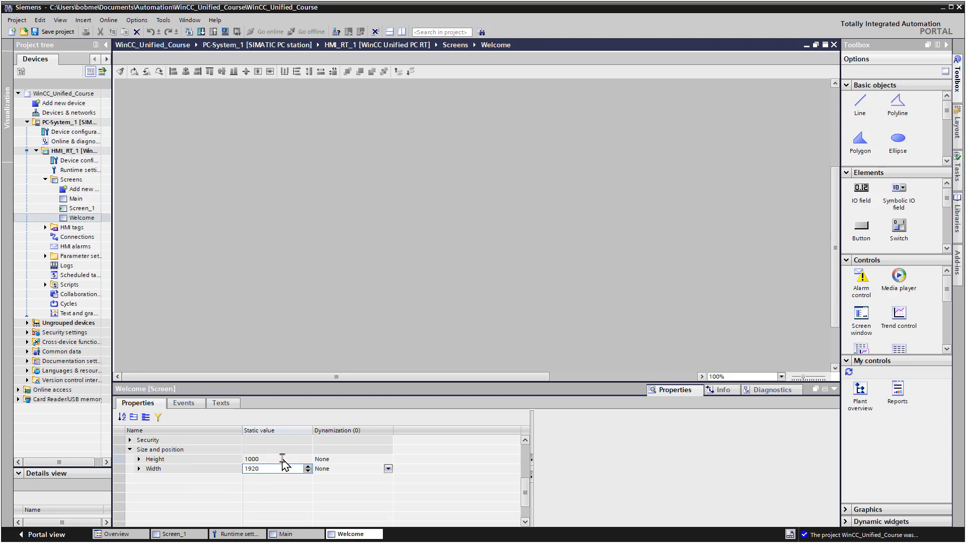
{"action": "double_click", "coordinate": [249, 469]}
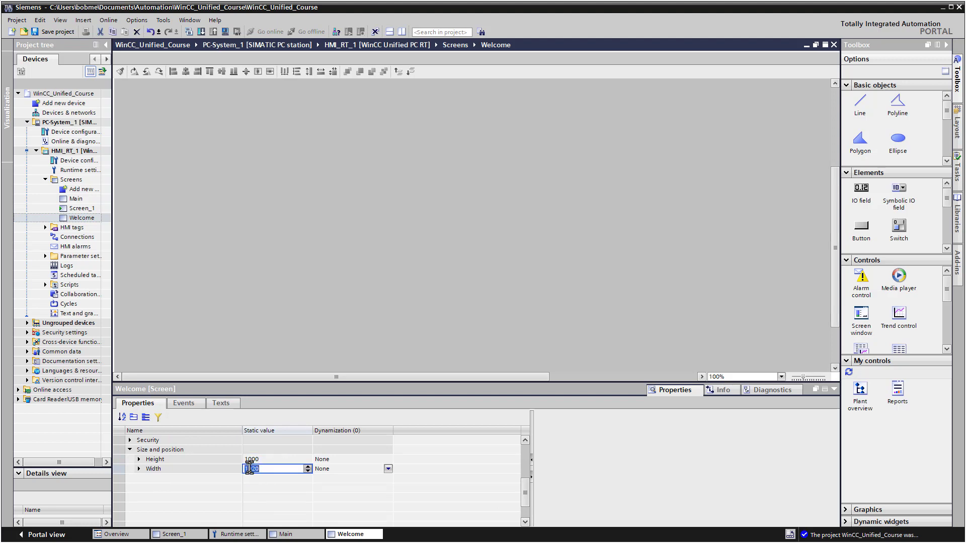
{"action": "type", "text": "1700"}
{"action": "key", "text": "Return"}
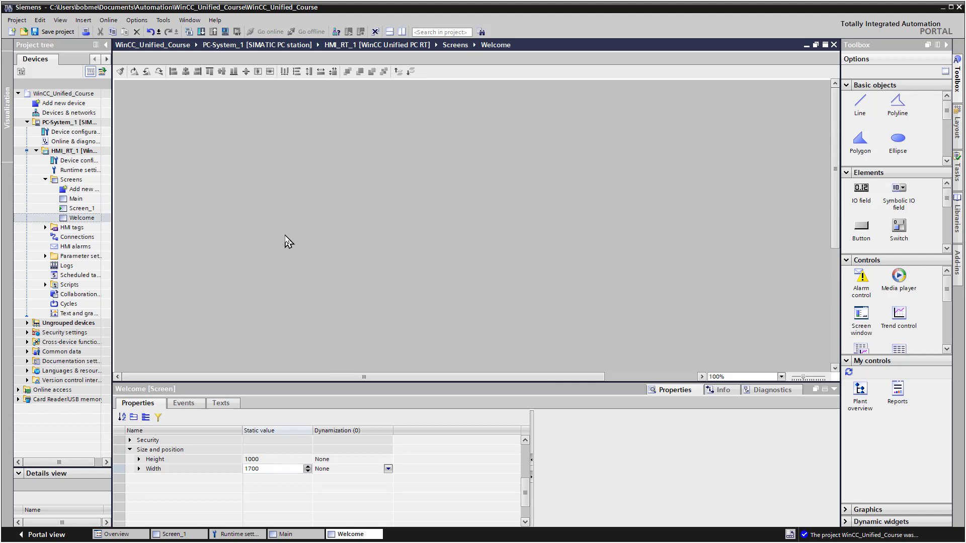
Set the Welcome screen's background graphic to a new graphic created from welcome_1.jpg
{"action": "left_click_drag", "start_coordinate": [525, 493], "coordinate": [530, 465]}
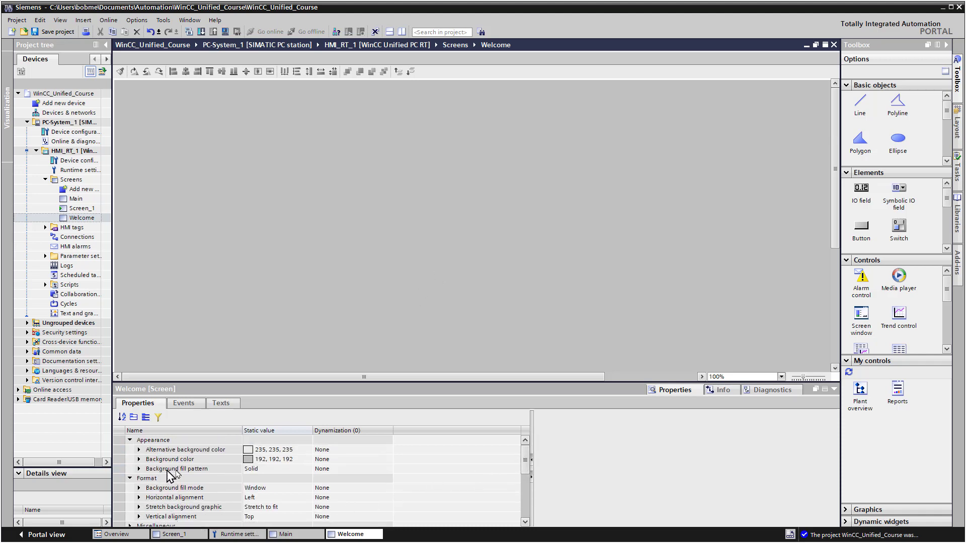
{"action": "left_click", "coordinate": [225, 497]}
{"action": "scroll", "coordinate": [227, 500], "scroll_direction": "down", "scroll_amount": 1}
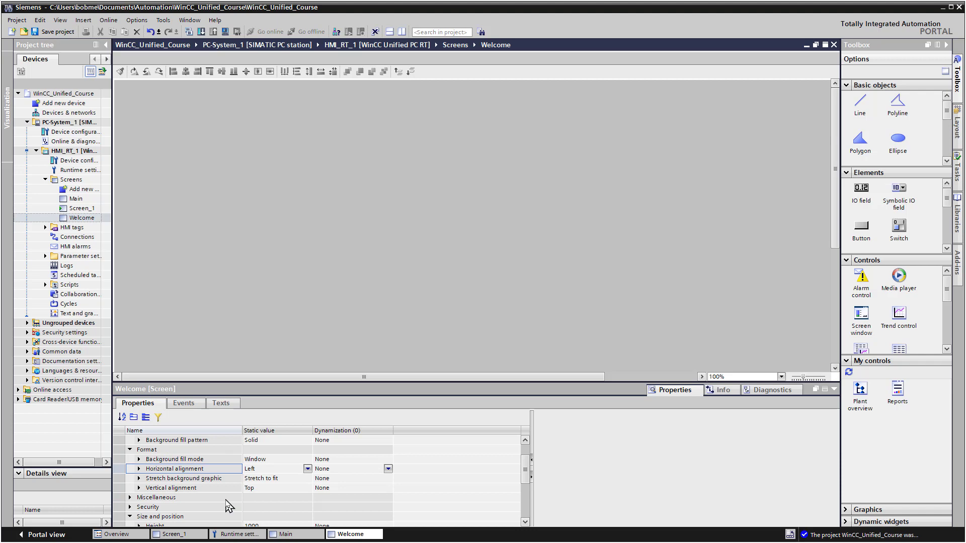
{"action": "double_click", "coordinate": [226, 499]}
{"action": "left_click", "coordinate": [149, 480]}
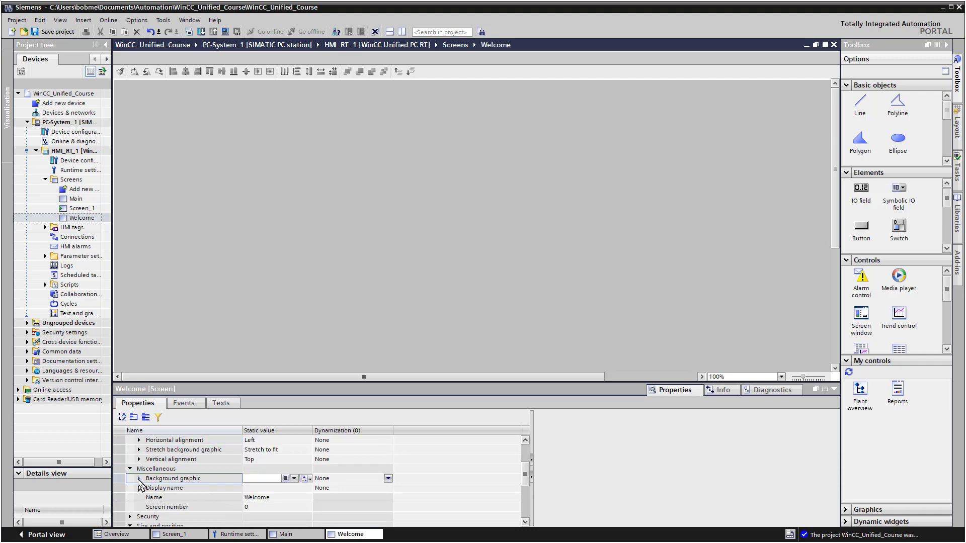
{"action": "left_click", "coordinate": [139, 479]}
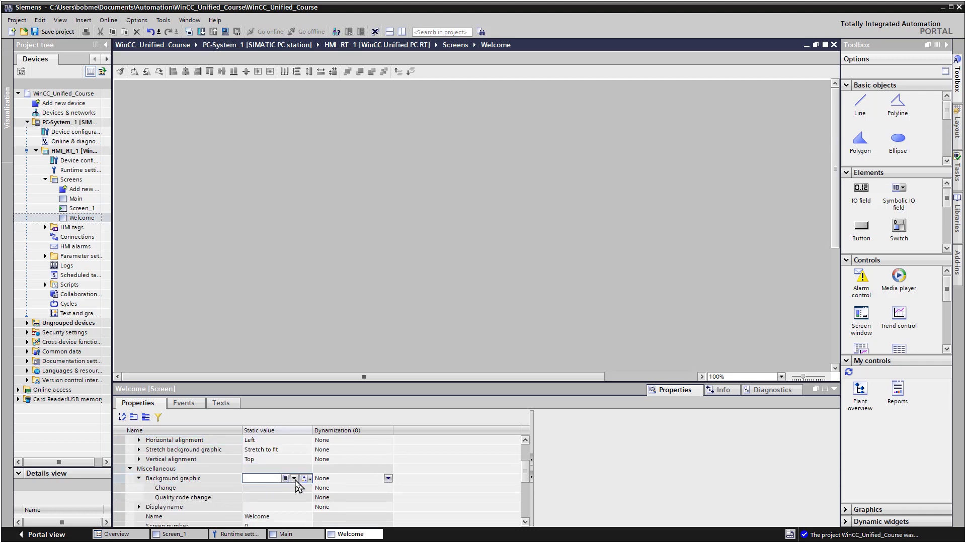
{"action": "left_click", "coordinate": [294, 479]}
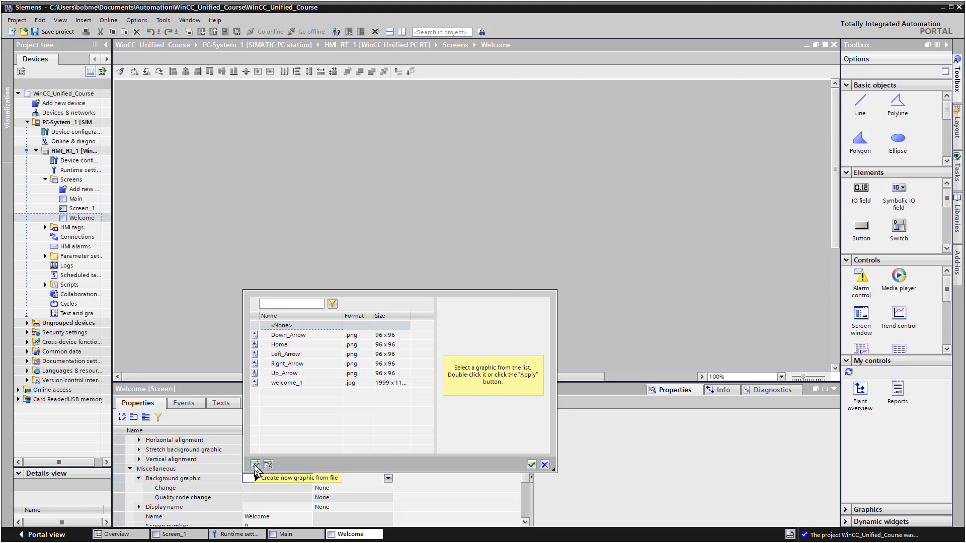
{"action": "left_click", "coordinate": [255, 466]}
{"action": "left_click", "coordinate": [533, 382]}
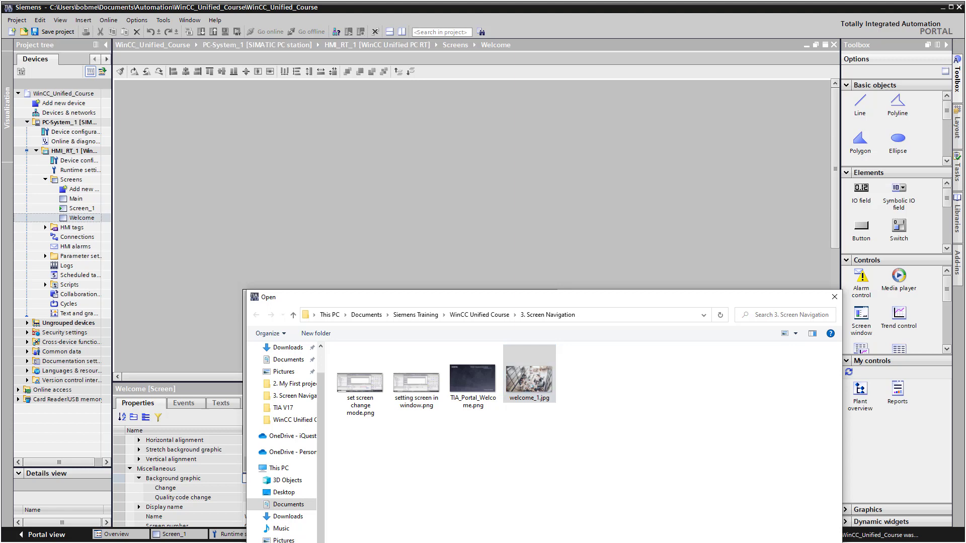
{"action": "double_click", "coordinate": [529, 379]}
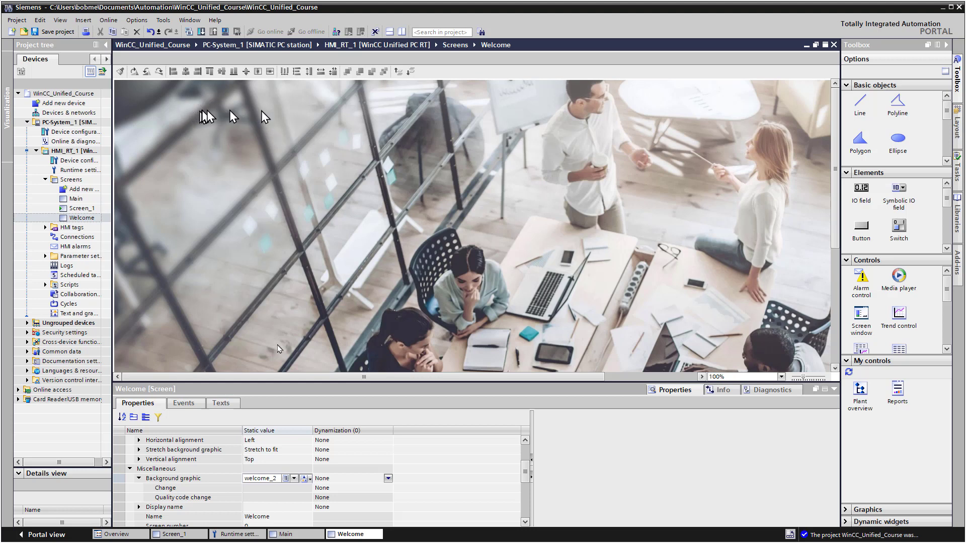
Add a widened text box at the top-left reading 'Welcome to the Siemens WinCC Unified Integrators Course!'
{"action": "left_click_drag", "start_coordinate": [946, 116], "coordinate": [946, 151]}
{"action": "left_click", "coordinate": [860, 151]}
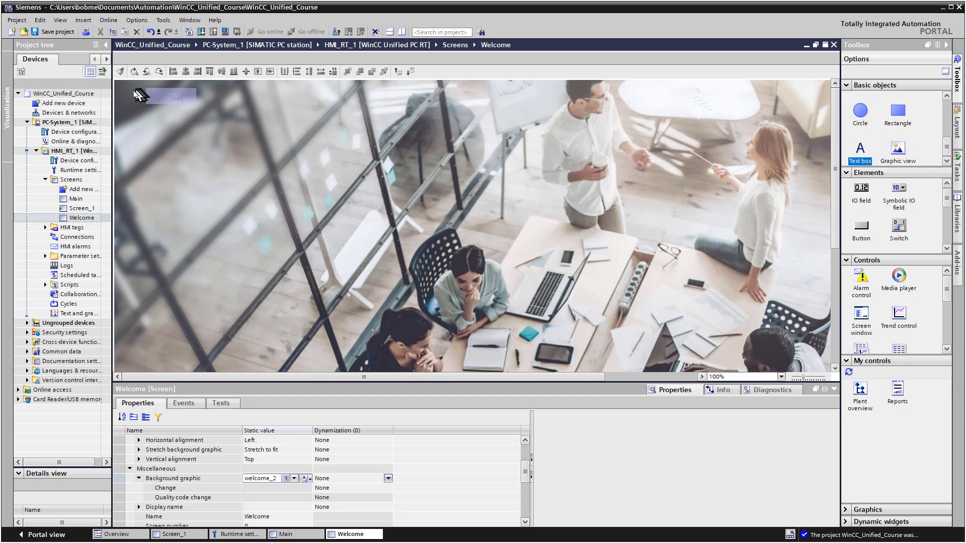
{"action": "left_click", "coordinate": [133, 90]}
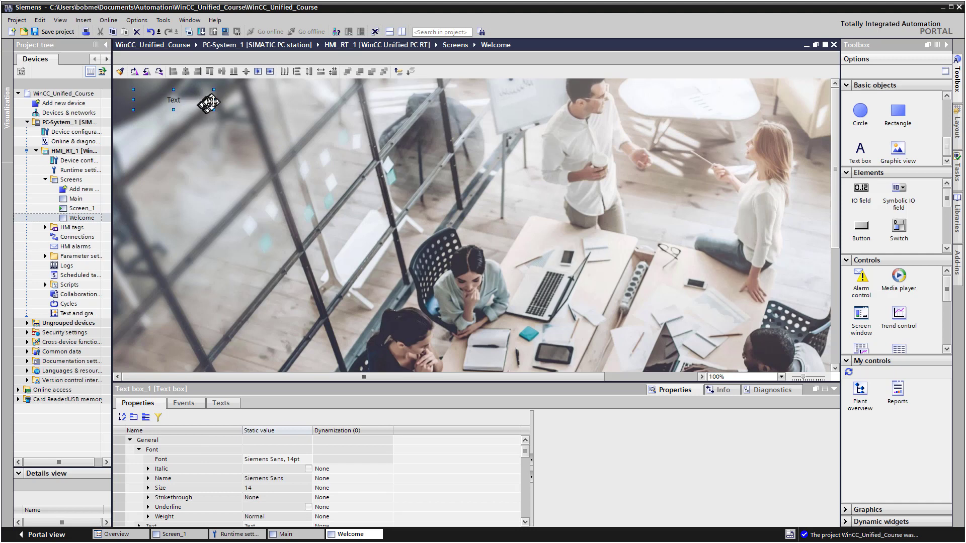
{"action": "left_click_drag", "start_coordinate": [214, 101], "coordinate": [410, 101]}
{"action": "left_click_drag", "start_coordinate": [271, 114], "coordinate": [272, 127]}
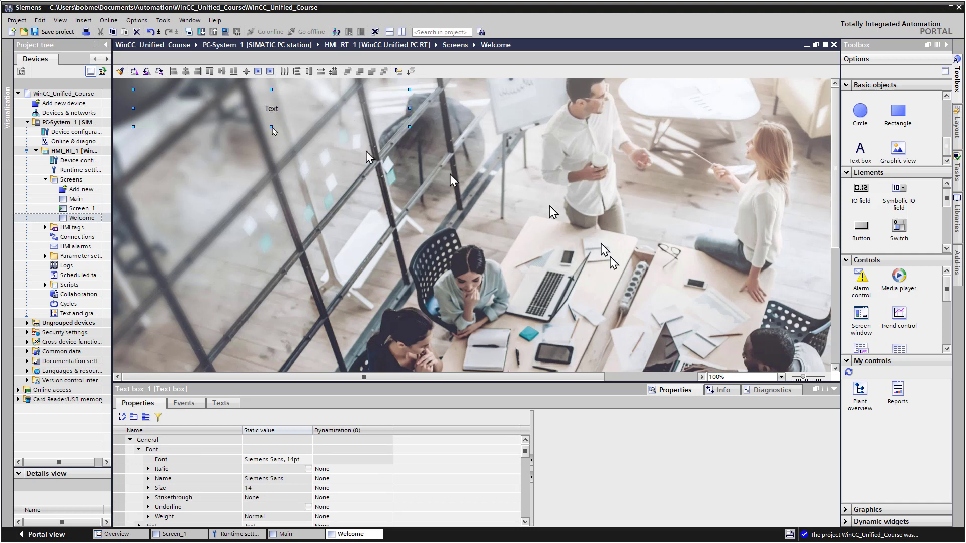
{"action": "scroll", "coordinate": [231, 487], "scroll_direction": "down", "scroll_amount": 2}
{"action": "left_click", "coordinate": [251, 470]}
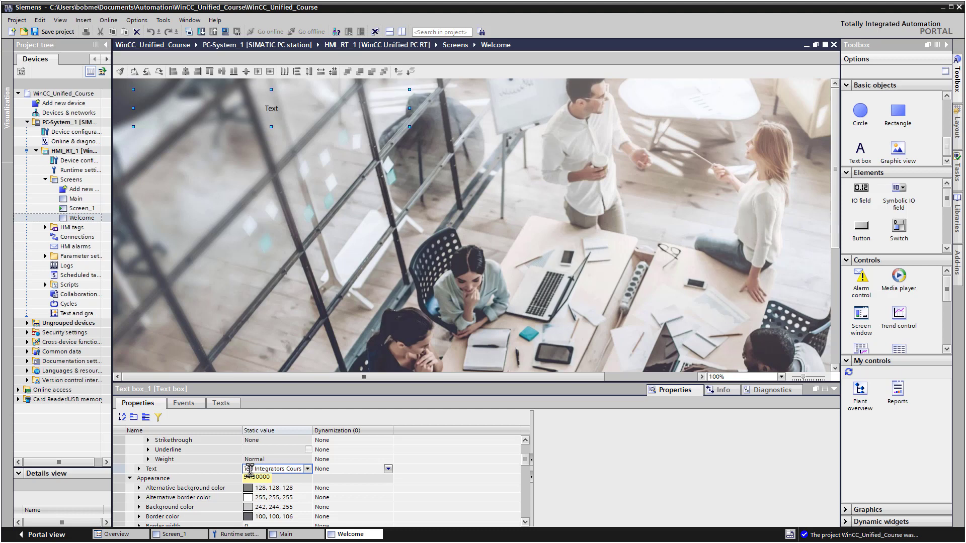
{"action": "key", "text": "Return"}
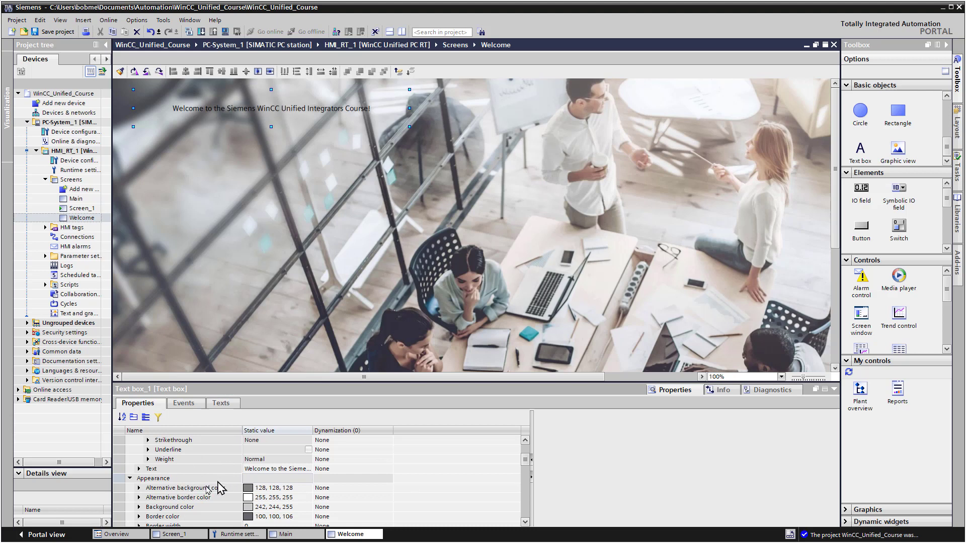
Set the title font size to 32 pt and widen its text box
{"action": "left_click", "coordinate": [193, 469]}
{"action": "scroll", "coordinate": [194, 480], "scroll_direction": "up", "scroll_amount": 2}
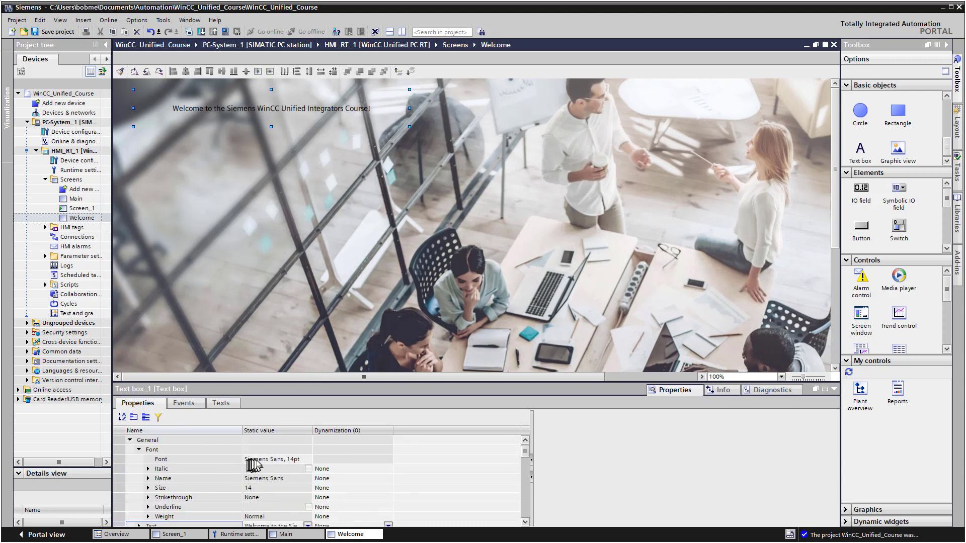
{"action": "left_click", "coordinate": [261, 460]}
{"action": "left_click", "coordinate": [308, 459]}
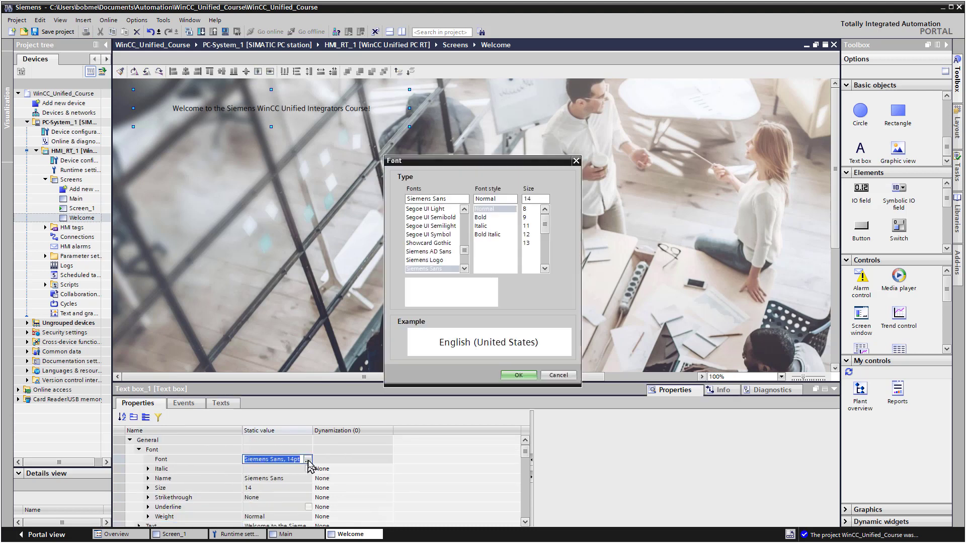
{"action": "left_click", "coordinate": [545, 269]}
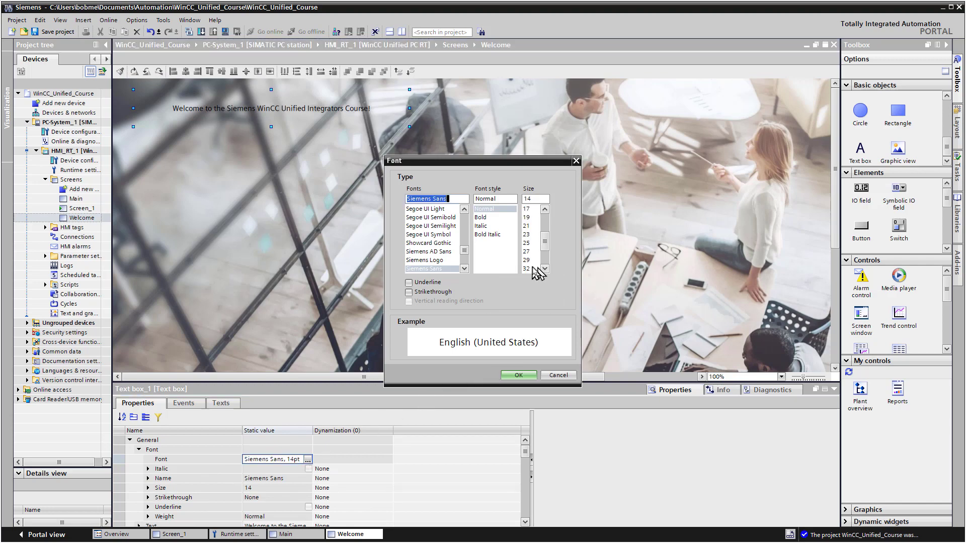
{"action": "left_click", "coordinate": [529, 269]}
{"action": "left_click", "coordinate": [521, 375]}
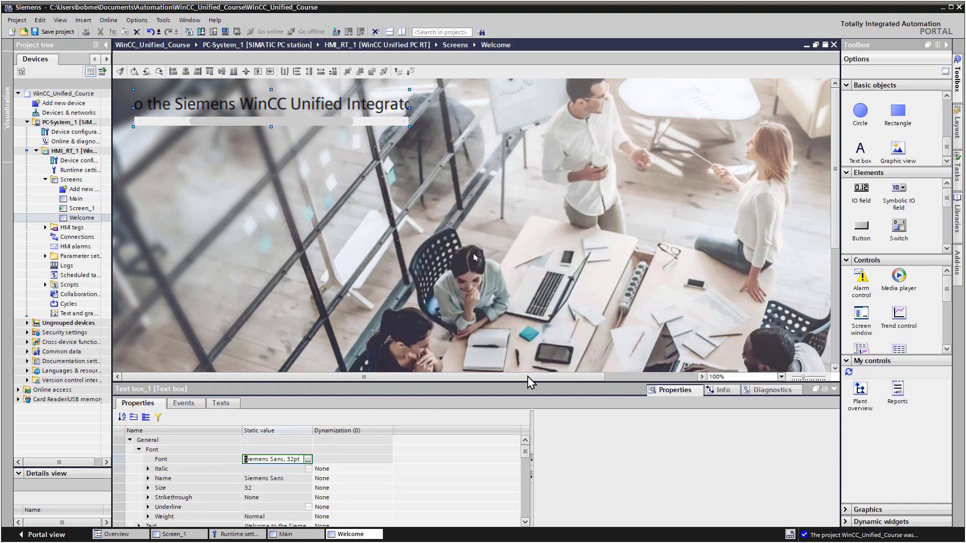
{"action": "left_click_drag", "start_coordinate": [409, 108], "coordinate": [589, 114]}
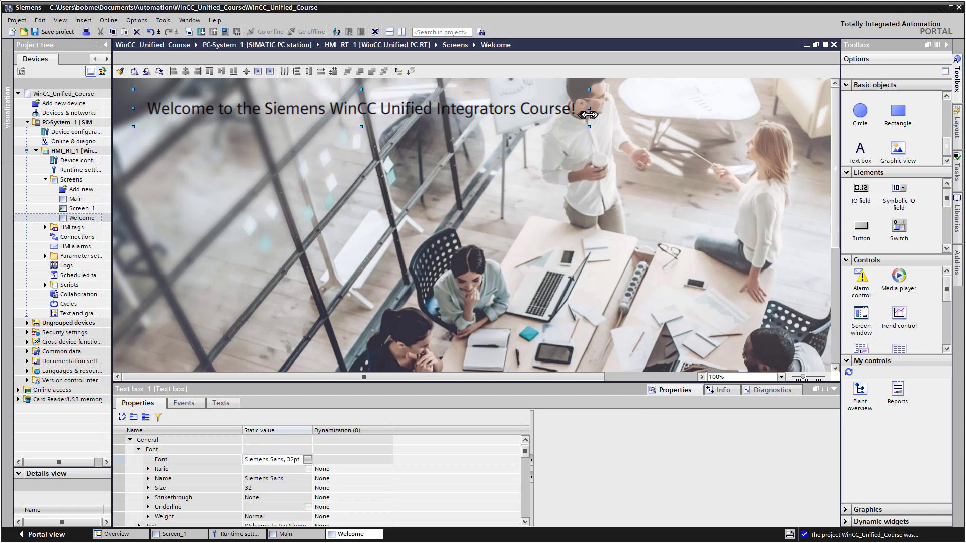
Make the title's foreground colour white (255,255,255) and nudge it slightly left
{"action": "left_click", "coordinate": [183, 488]}
{"action": "scroll", "coordinate": [183, 497], "scroll_direction": "down", "scroll_amount": 3}
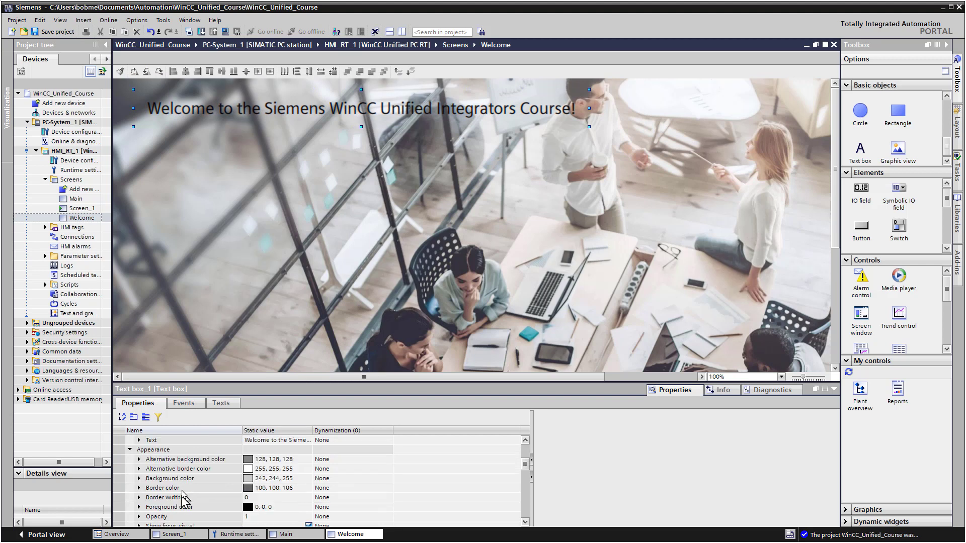
{"action": "left_click", "coordinate": [183, 508]}
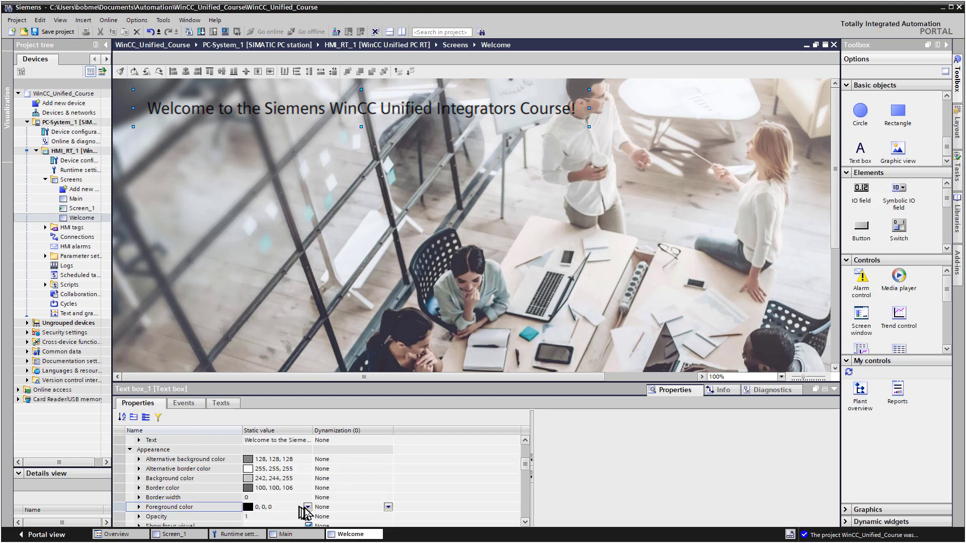
{"action": "left_click", "coordinate": [306, 508]}
{"action": "left_click", "coordinate": [308, 508]}
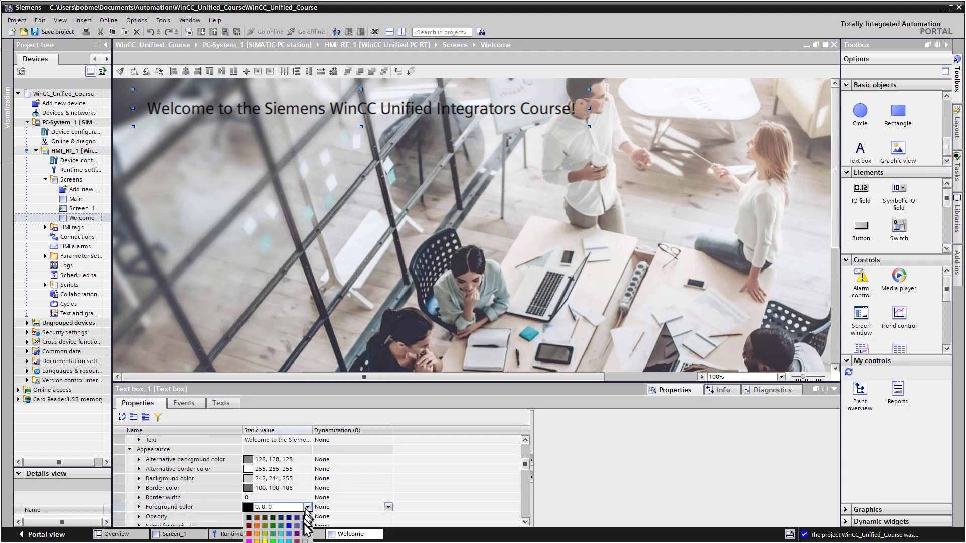
{"action": "key", "text": "Escape"}
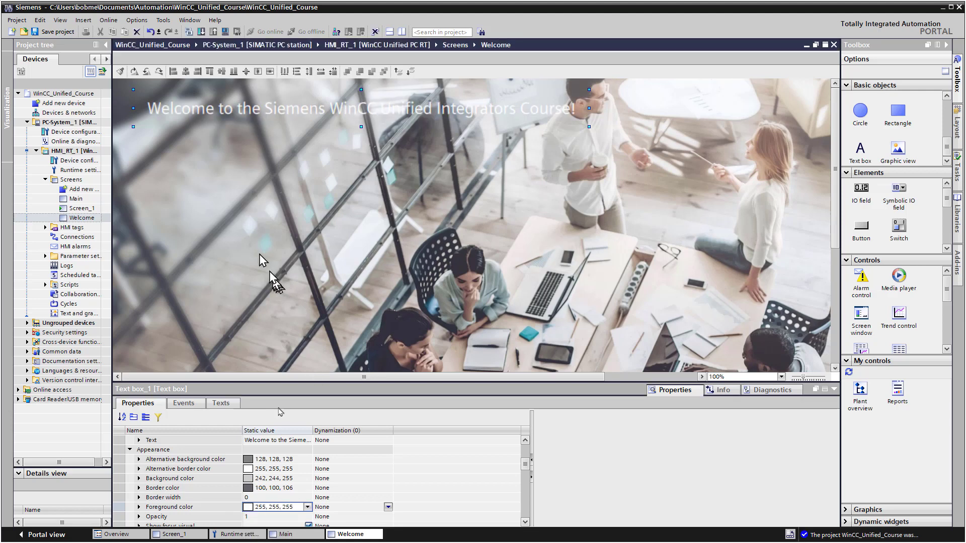
{"action": "left_click_drag", "start_coordinate": [218, 110], "coordinate": [205, 107]}
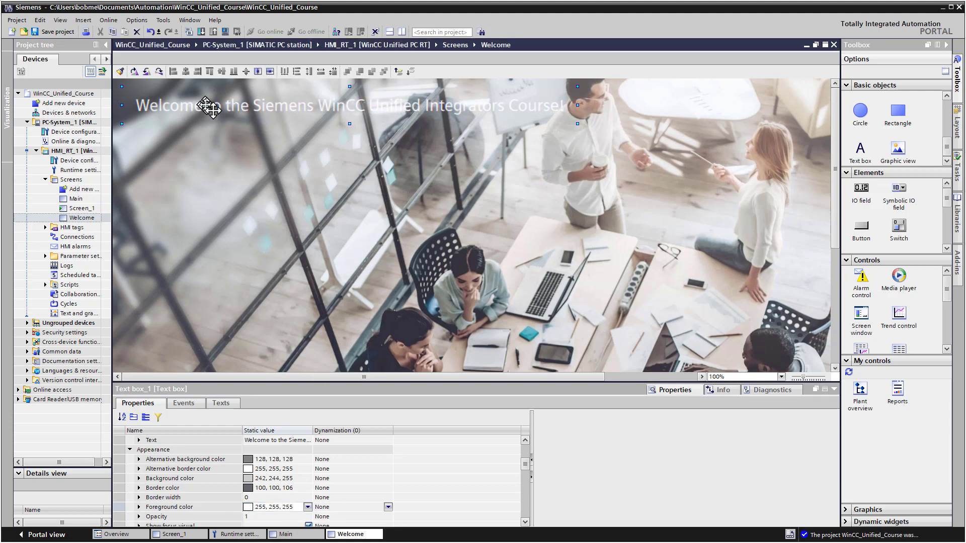
Make the title font bold
{"action": "left_click", "coordinate": [218, 158]}
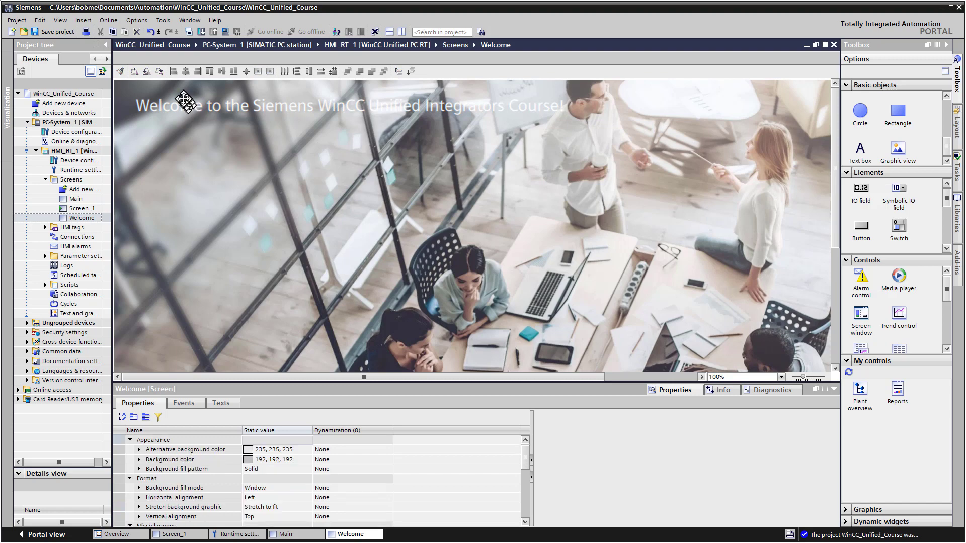
{"action": "left_click", "coordinate": [184, 100]}
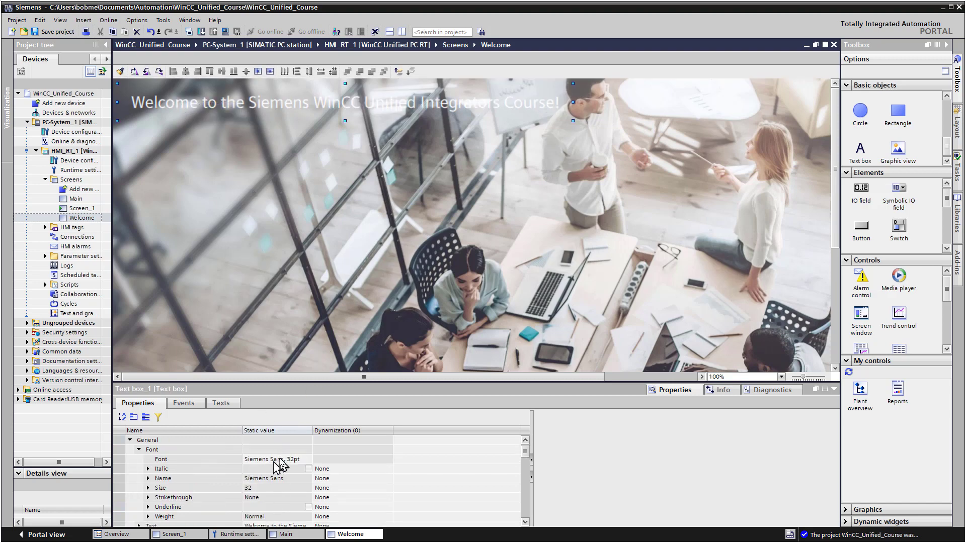
{"action": "left_click", "coordinate": [282, 459]}
{"action": "left_click", "coordinate": [307, 459]}
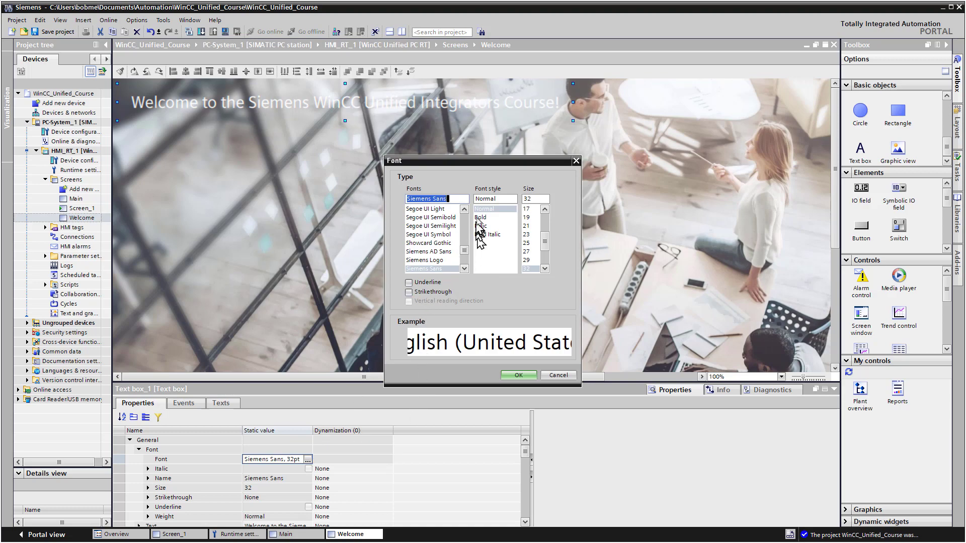
{"action": "left_click", "coordinate": [480, 217]}
{"action": "left_click", "coordinate": [518, 376]}
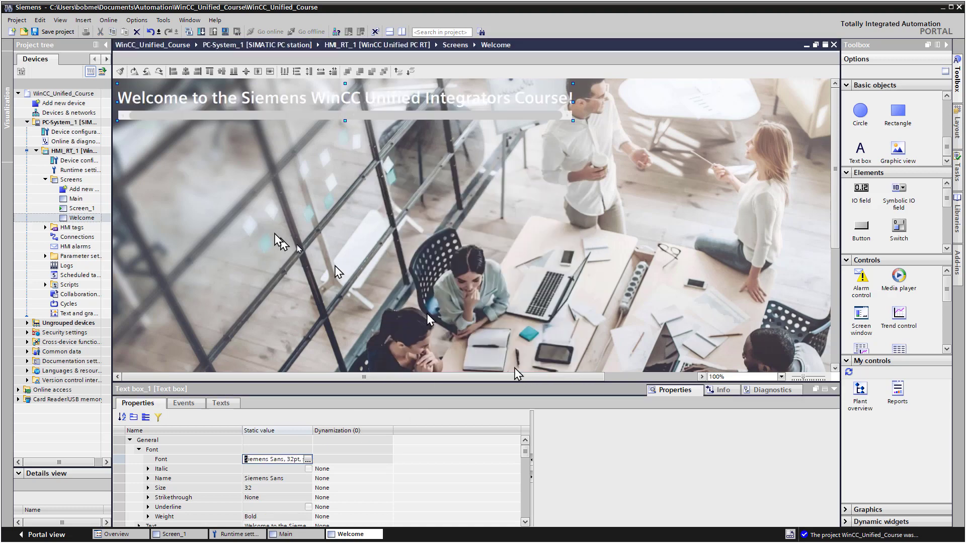
{"action": "left_click", "coordinate": [270, 232]}
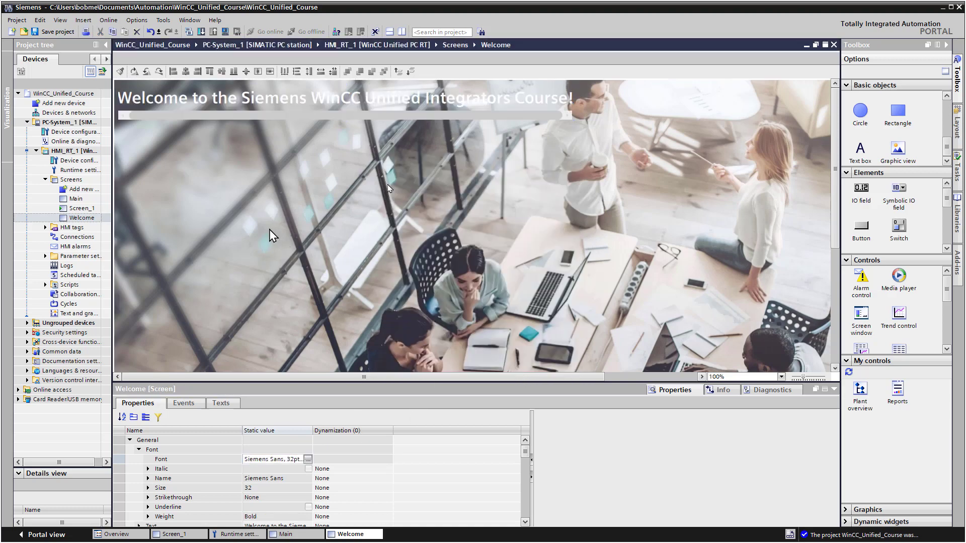
Widen the title box so the text fits, and save the project
{"action": "left_click", "coordinate": [574, 106]}
{"action": "left_click_drag", "start_coordinate": [573, 102], "coordinate": [588, 104]}
{"action": "left_click", "coordinate": [583, 130]}
{"action": "left_click", "coordinate": [54, 32]}
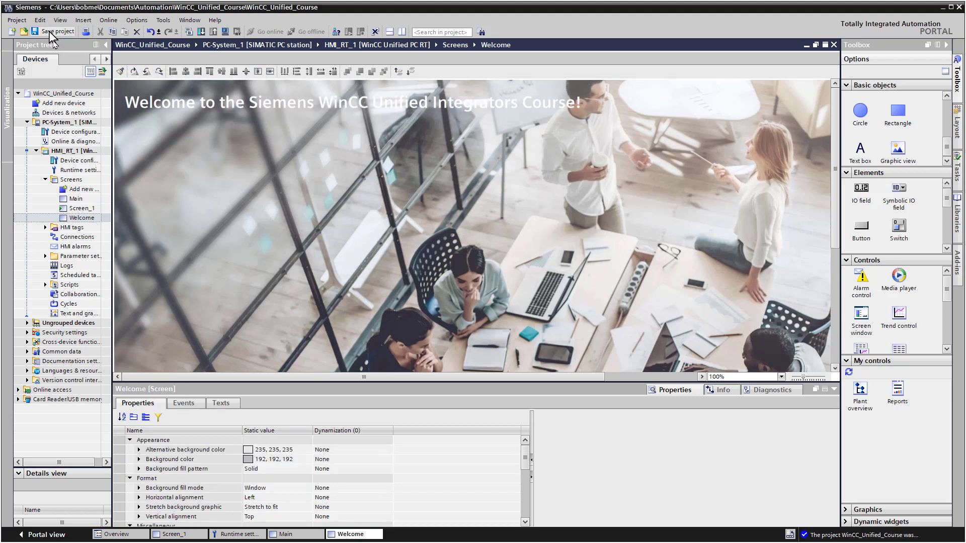
Set the Main screen's scrnwMainDisplayWindow to display the Welcome screen
{"action": "left_click", "coordinate": [273, 536]}
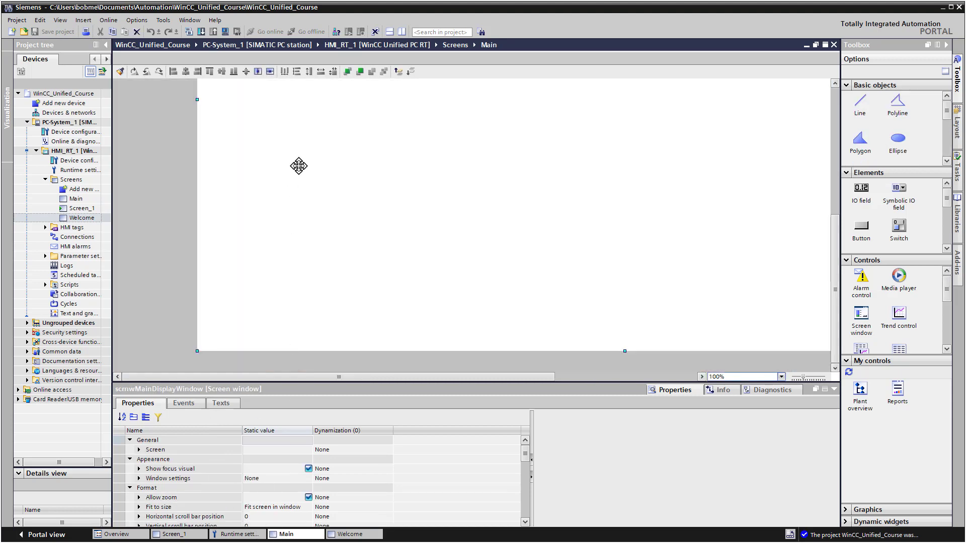
{"action": "left_click_drag", "start_coordinate": [835, 247], "coordinate": [830, 118]}
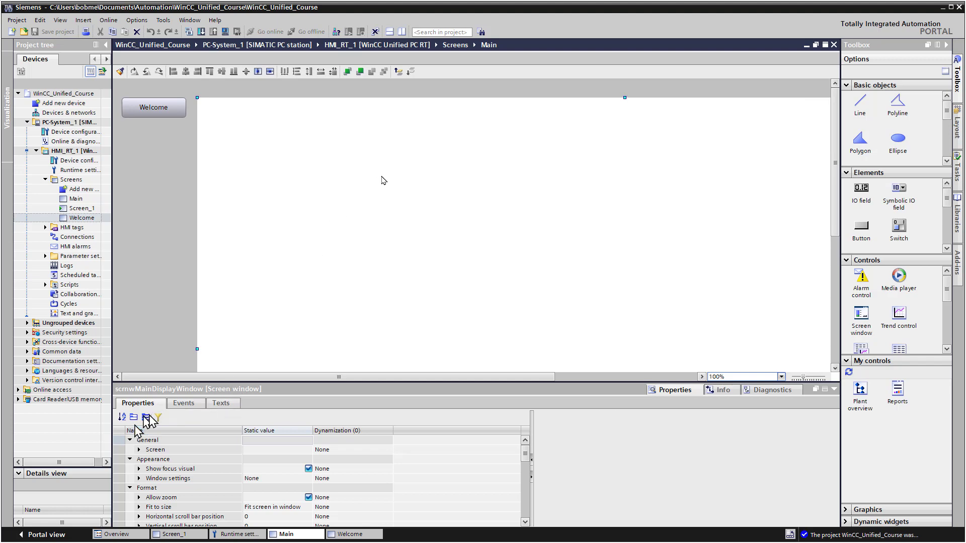
{"action": "left_click", "coordinate": [194, 488]}
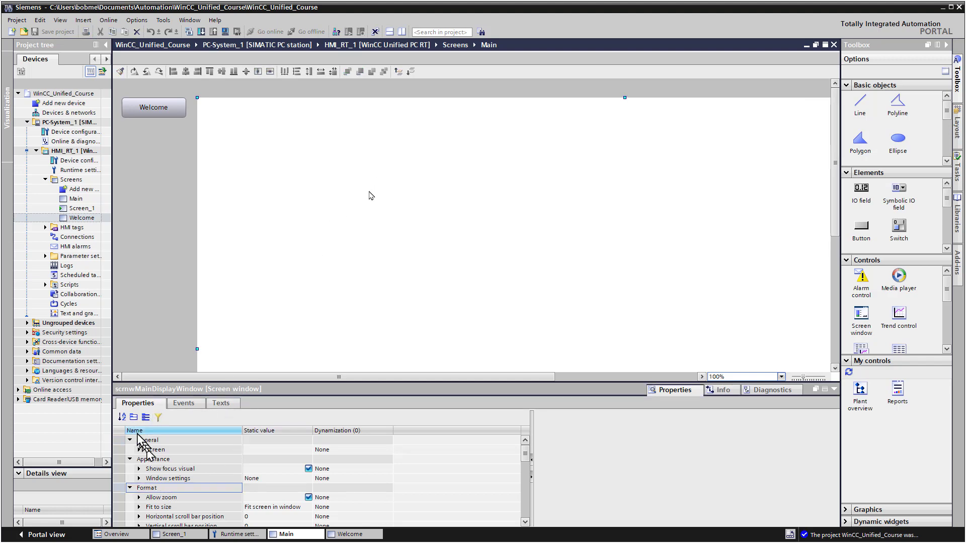
{"action": "left_click", "coordinate": [264, 451]}
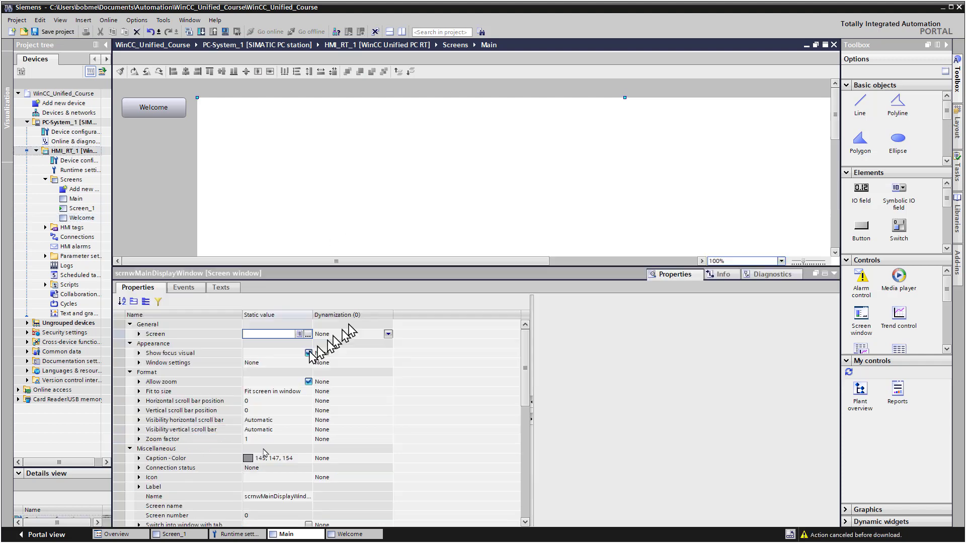
{"action": "left_click", "coordinate": [306, 334]}
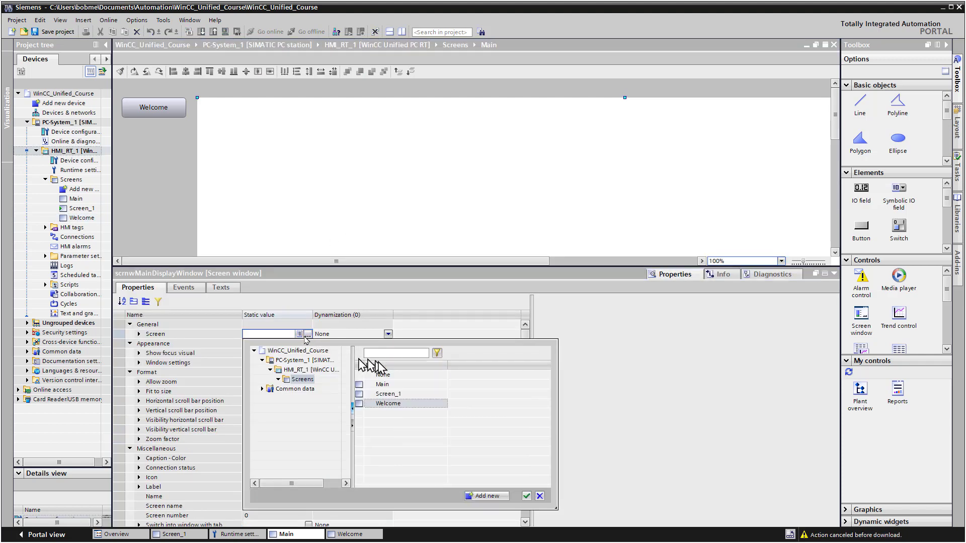
{"action": "left_click", "coordinate": [402, 405]}
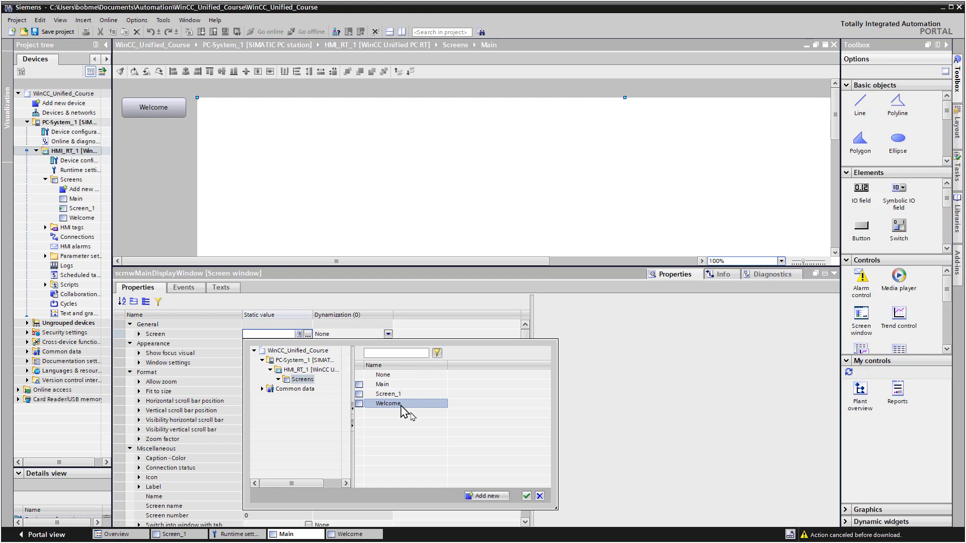
{"action": "left_click", "coordinate": [526, 496]}
{"action": "left_click_drag", "start_coordinate": [364, 267], "coordinate": [380, 427]}
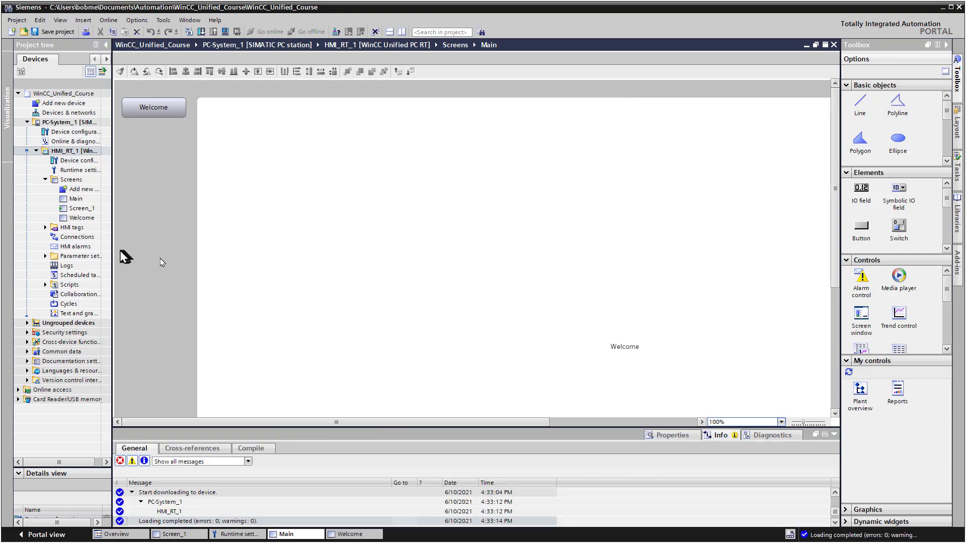
{"action": "left_click_drag", "start_coordinate": [112, 248], "coordinate": [150, 248]}
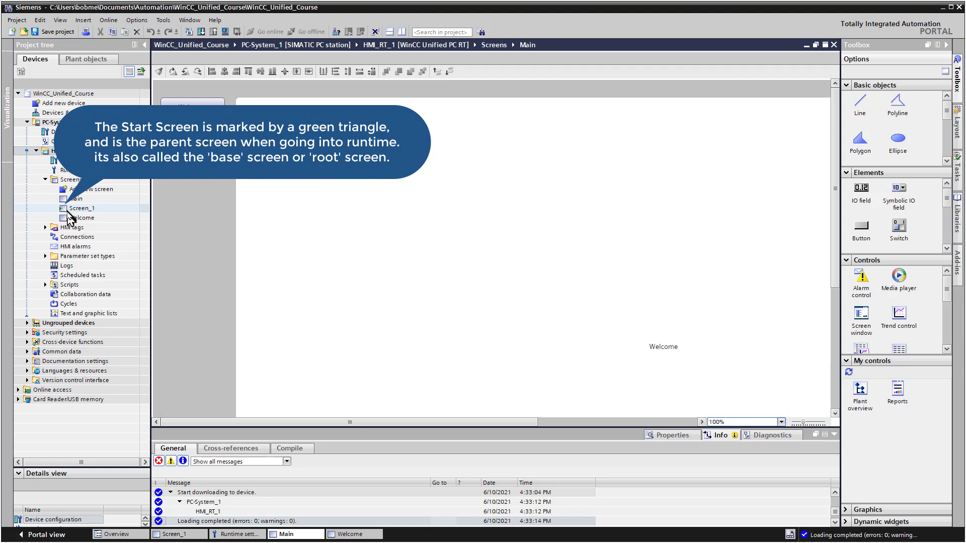
In HMI_RT_1's runtime settings, change the start screen from Screen_1 to Main
{"action": "left_click", "coordinate": [129, 220]}
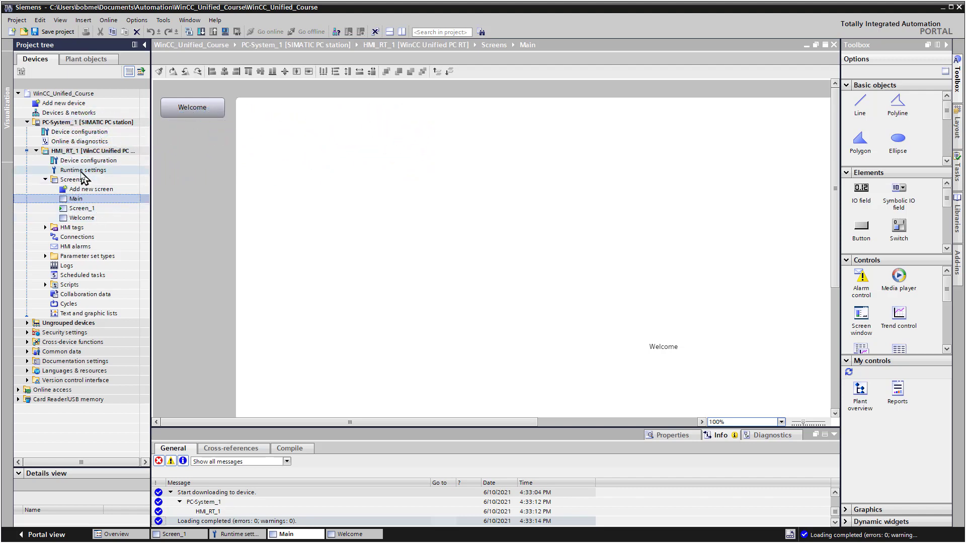
{"action": "left_click", "coordinate": [82, 171]}
{"action": "double_click", "coordinate": [82, 174]}
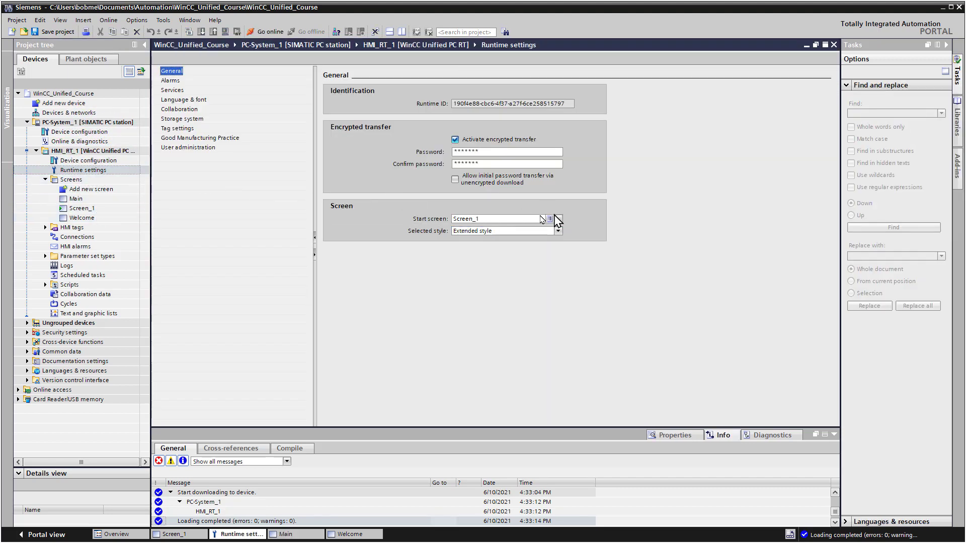
{"action": "left_click", "coordinate": [550, 219]}
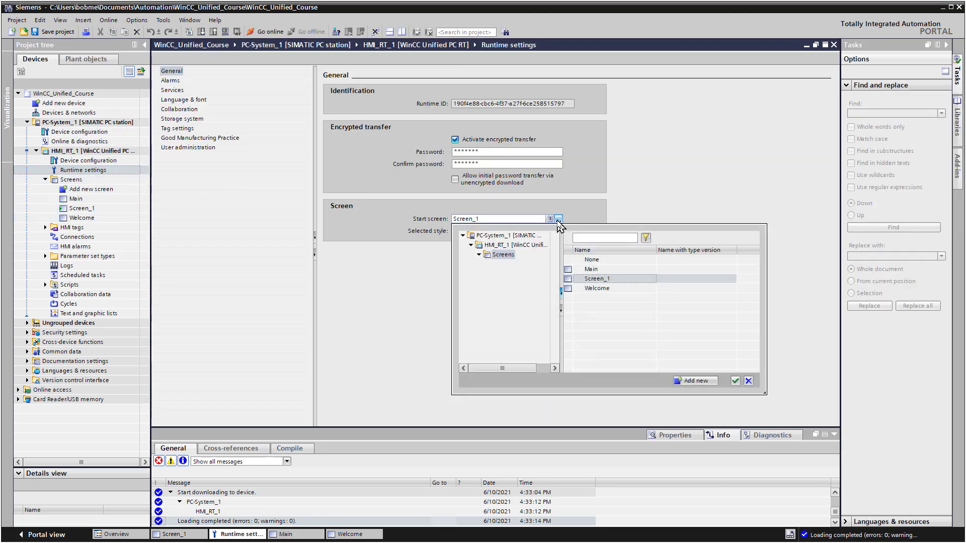
{"action": "left_click", "coordinate": [585, 270]}
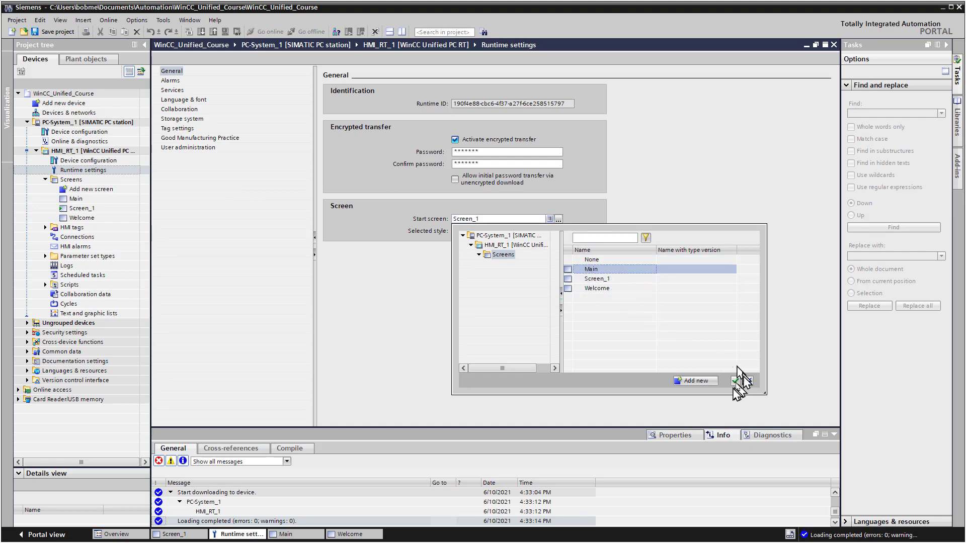
{"action": "left_click", "coordinate": [735, 383]}
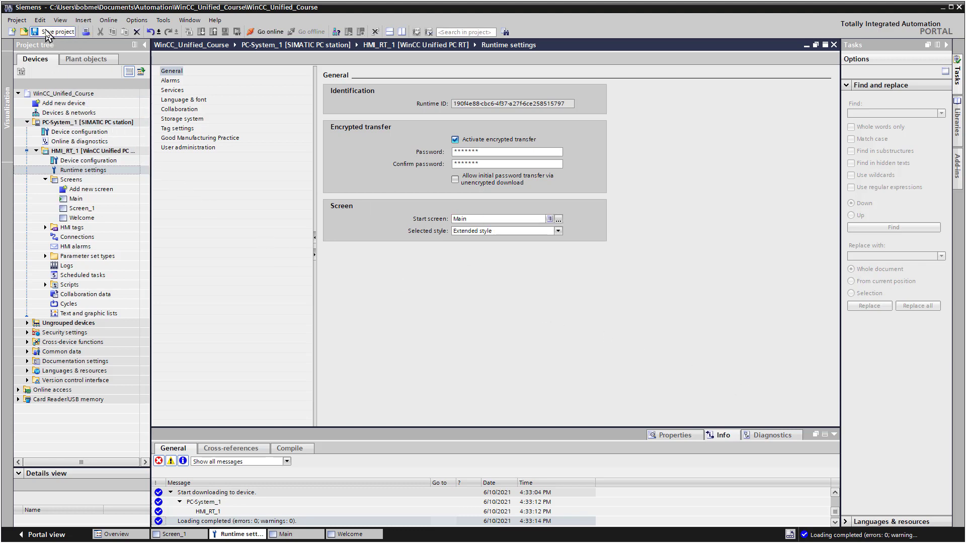
Save the project and load HMI_RT_1's software onto the runtime device
{"action": "left_click", "coordinate": [53, 31]}
{"action": "left_click", "coordinate": [86, 152]}
{"action": "right_click", "coordinate": [89, 157]}
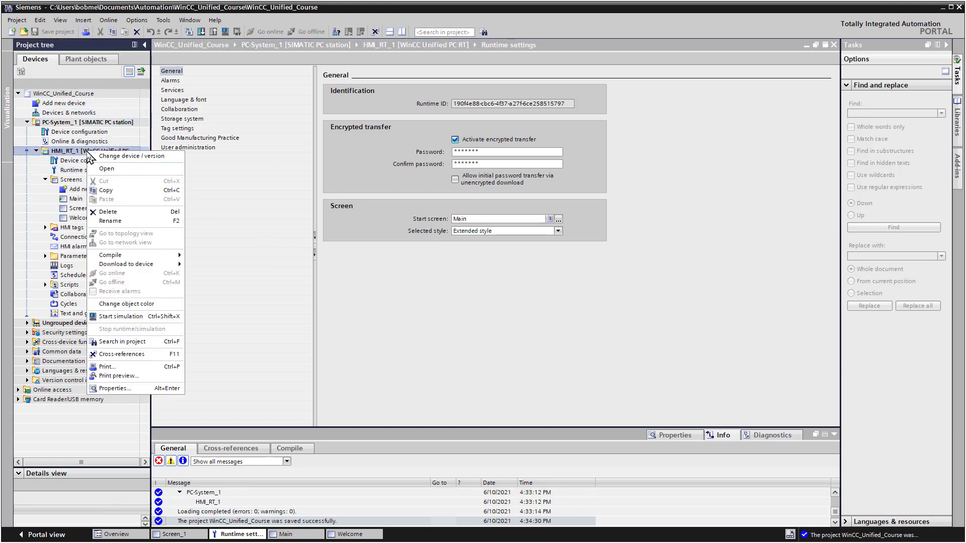
{"action": "mouse_move", "coordinate": [155, 264]}
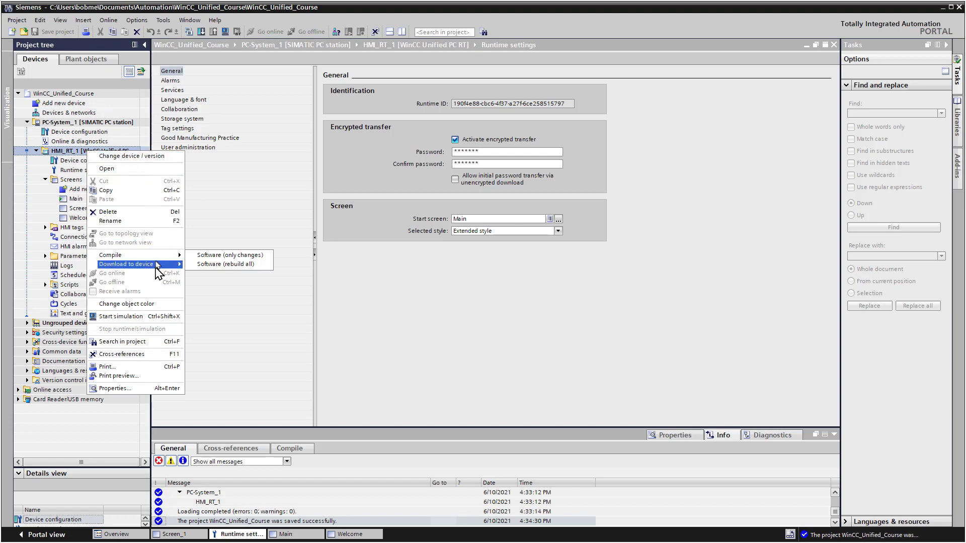
{"action": "left_click", "coordinate": [210, 271]}
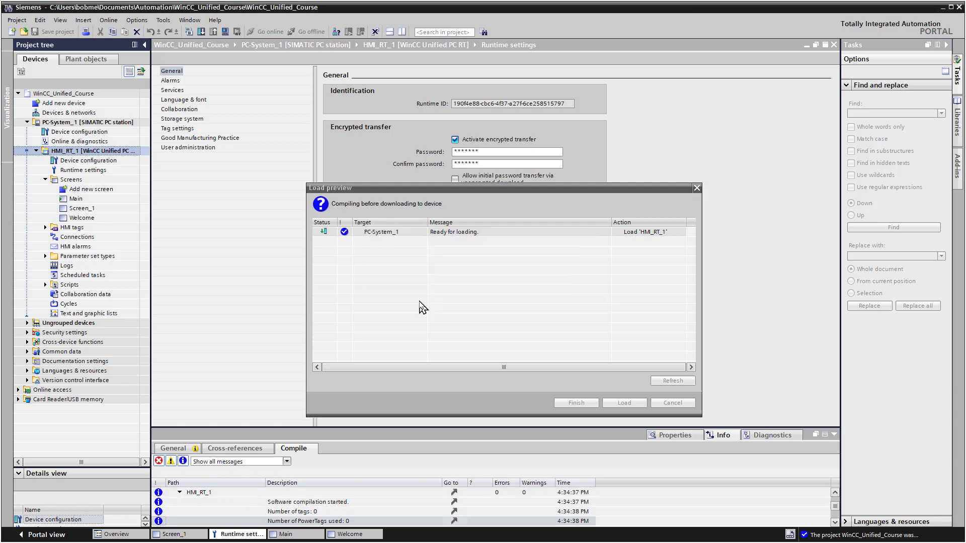
{"action": "left_click", "coordinate": [621, 402]}
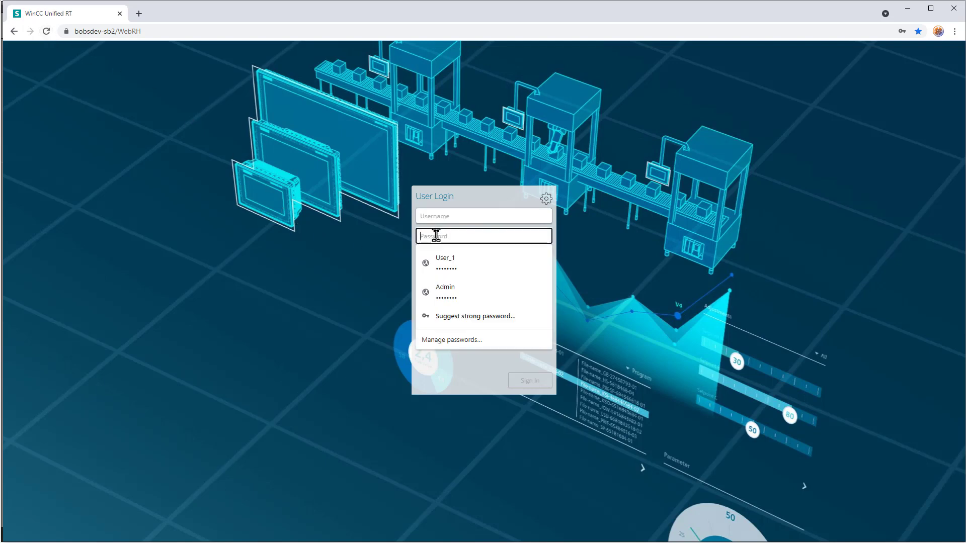
Sign in to WinCC Unified RT with the saved login to view the Welcome screen
{"action": "left_click", "coordinate": [436, 266]}
{"action": "left_click", "coordinate": [518, 380]}
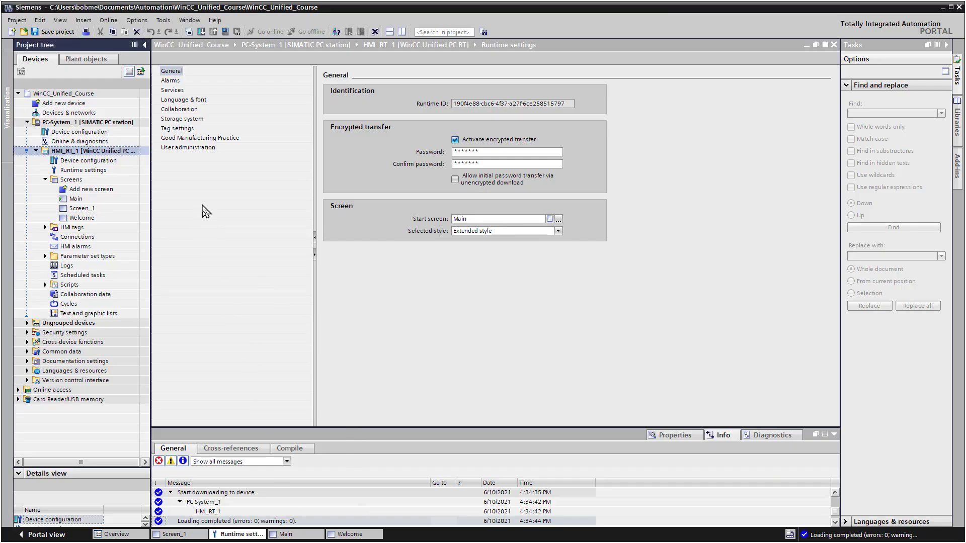
{"action": "left_click", "coordinate": [205, 211]}
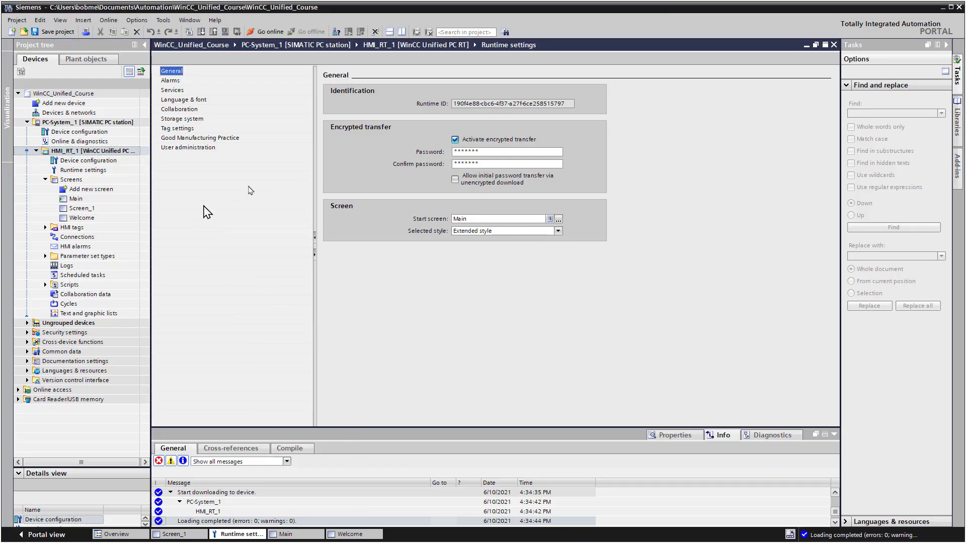